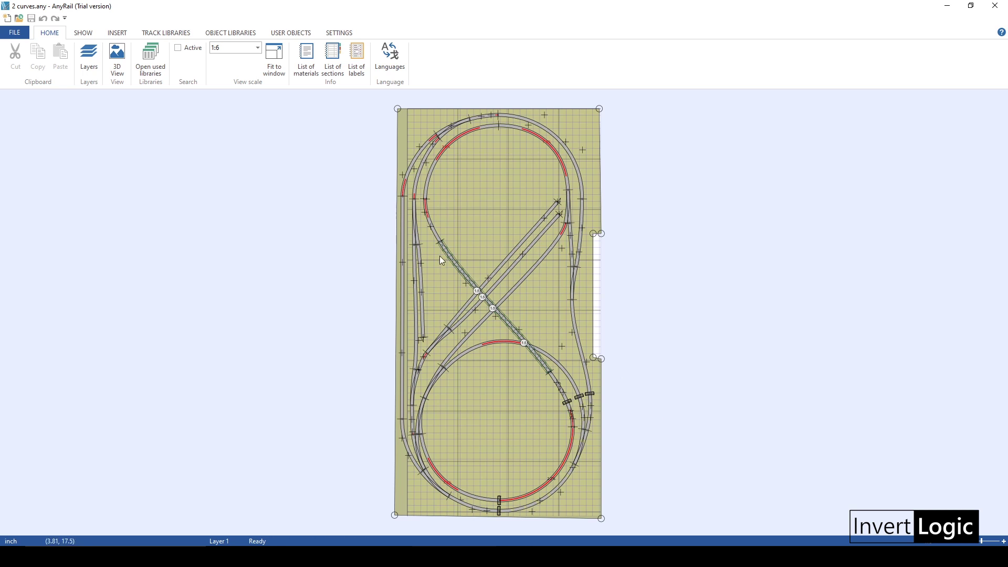
Highlight the curved flex track at the lower-left corner of the outer loop, and clear the selection.
{"action": "left_click", "coordinate": [409, 184]}
{"action": "left_click_drag", "start_coordinate": [409, 187], "coordinate": [405, 440]}
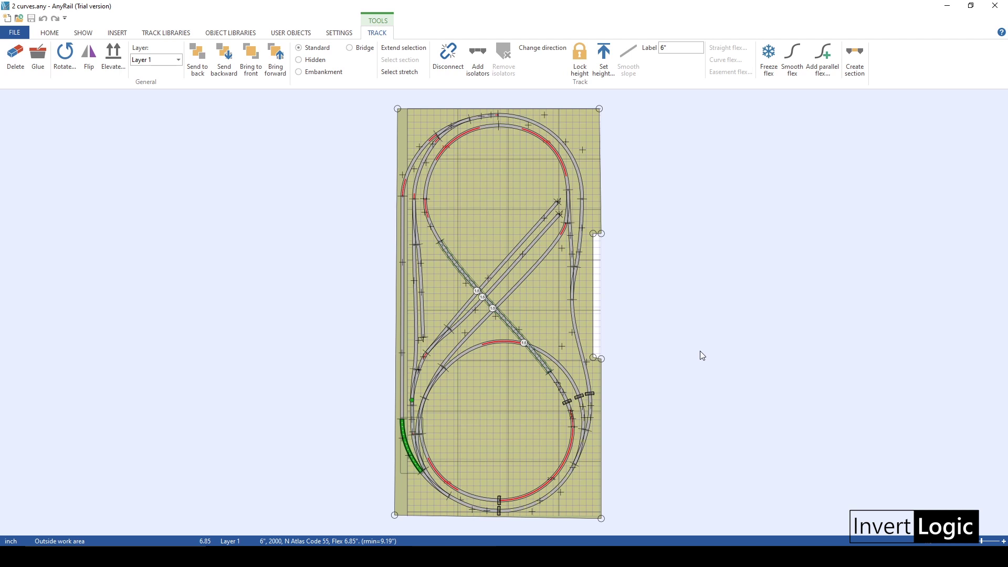
{"action": "left_click", "coordinate": [236, 225]}
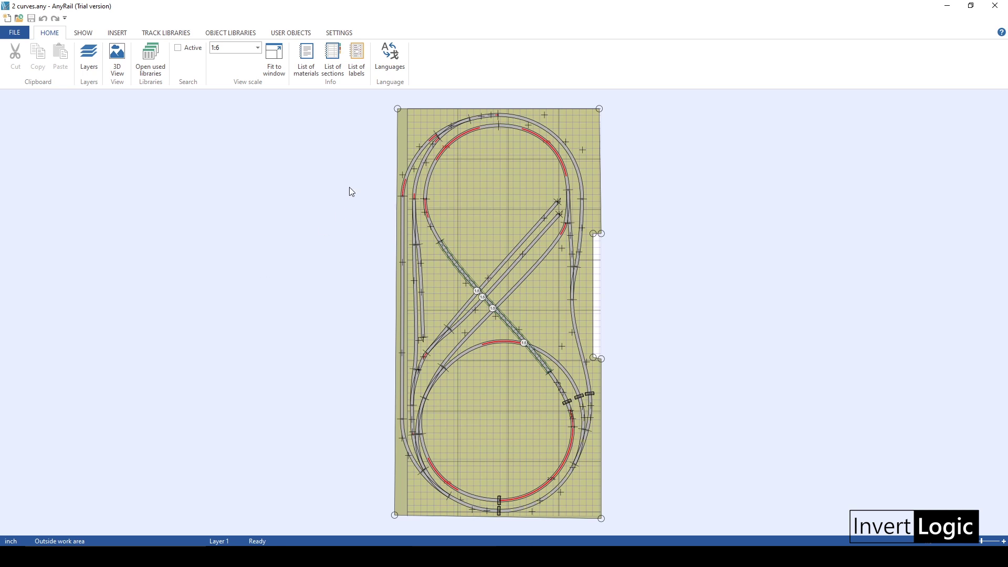
Highlight the complete outer loop piece by piece, starting from the upper-right curve, and clear the selection.
{"action": "left_click", "coordinate": [520, 117]}
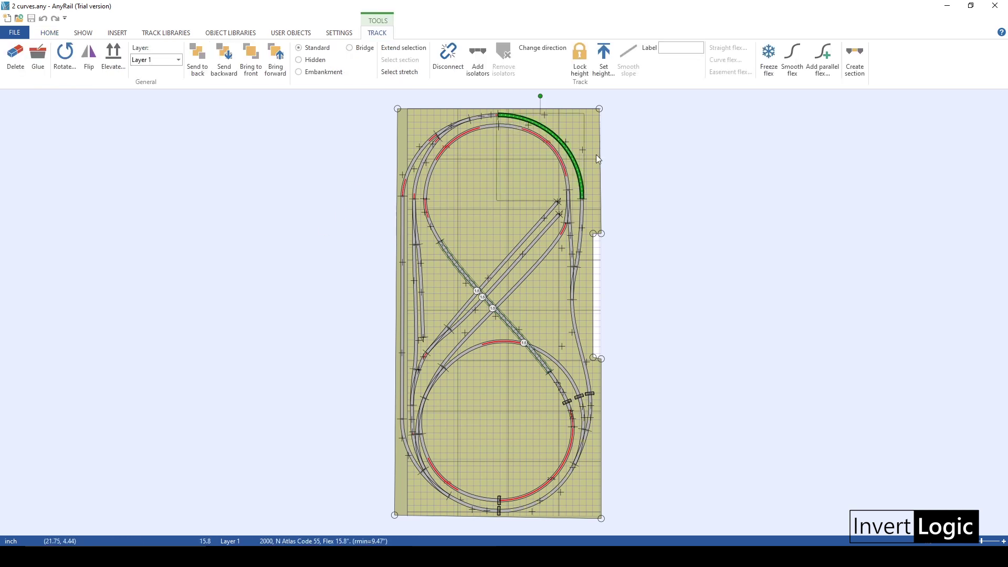
{"action": "left_click", "coordinate": [580, 241], "text": "ctrl"}
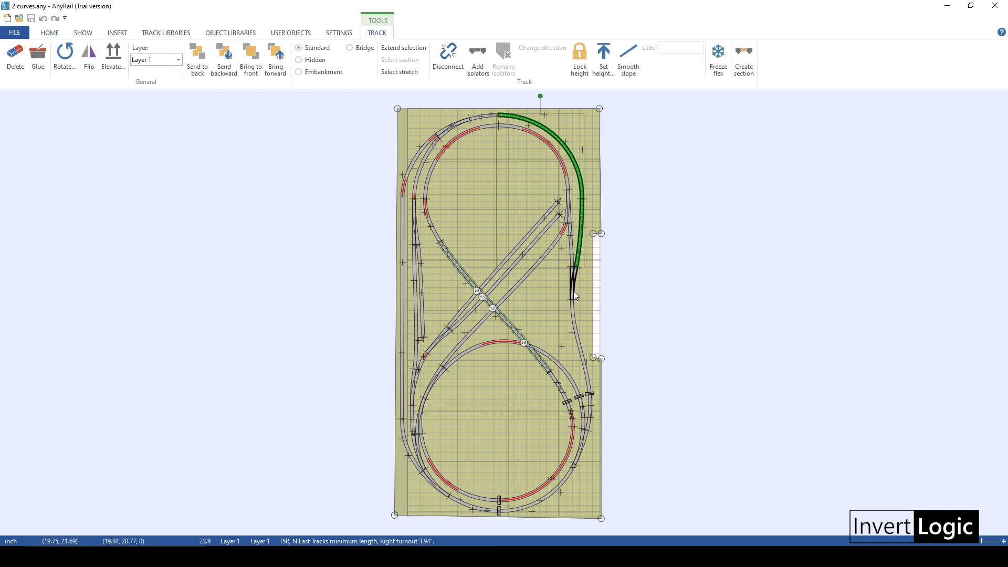
{"action": "left_click", "coordinate": [572, 324], "text": "ctrl"}
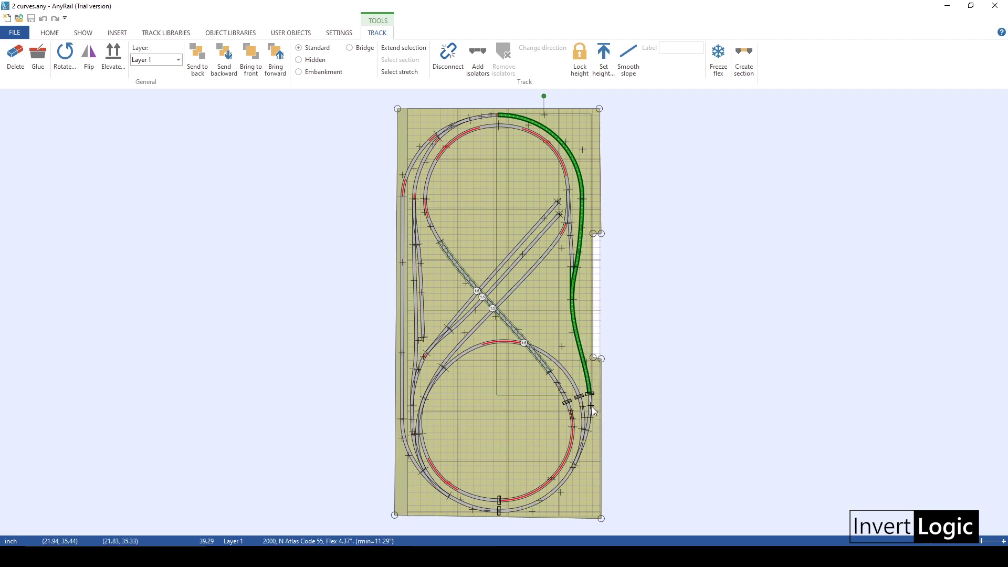
{"action": "left_click", "coordinate": [588, 424], "text": "ctrl"}
{"action": "left_click", "coordinate": [558, 488], "text": "ctrl"}
{"action": "left_click", "coordinate": [415, 466], "text": "ctrl"}
{"action": "left_click", "coordinate": [400, 397], "text": "ctrl"}
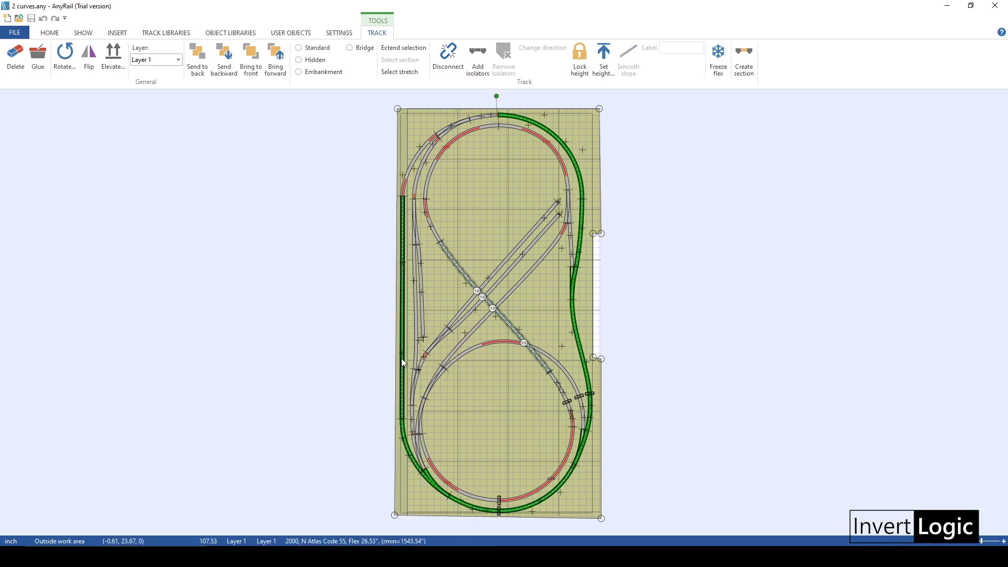
{"action": "left_click", "coordinate": [404, 205], "text": "ctrl"}
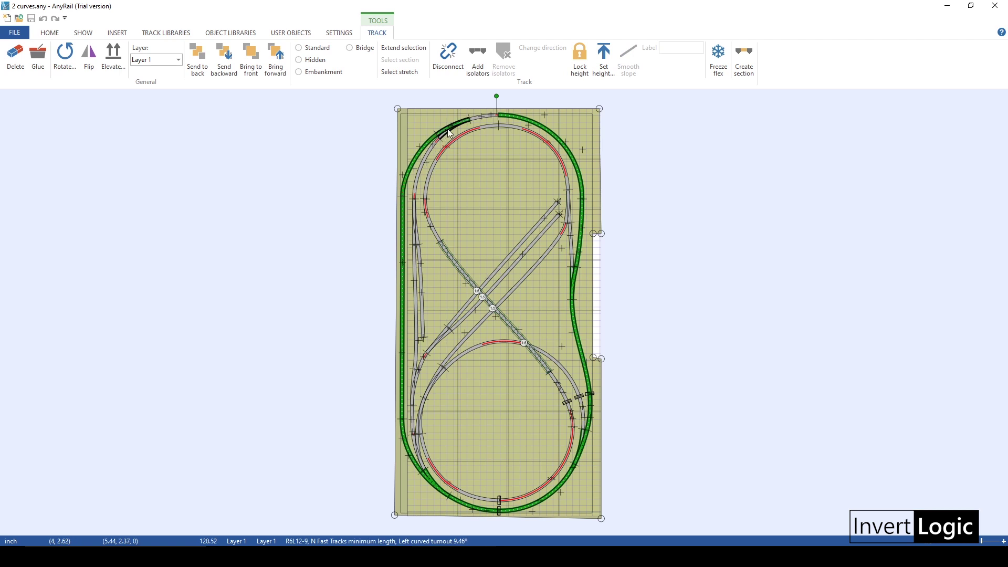
{"action": "left_click", "coordinate": [474, 120], "text": "ctrl"}
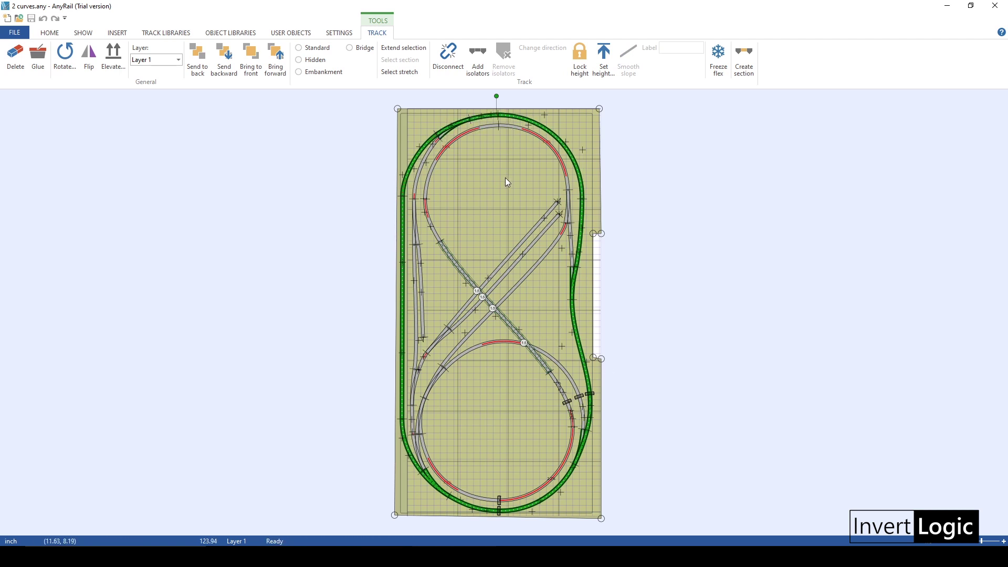
{"action": "left_click", "coordinate": [606, 197]}
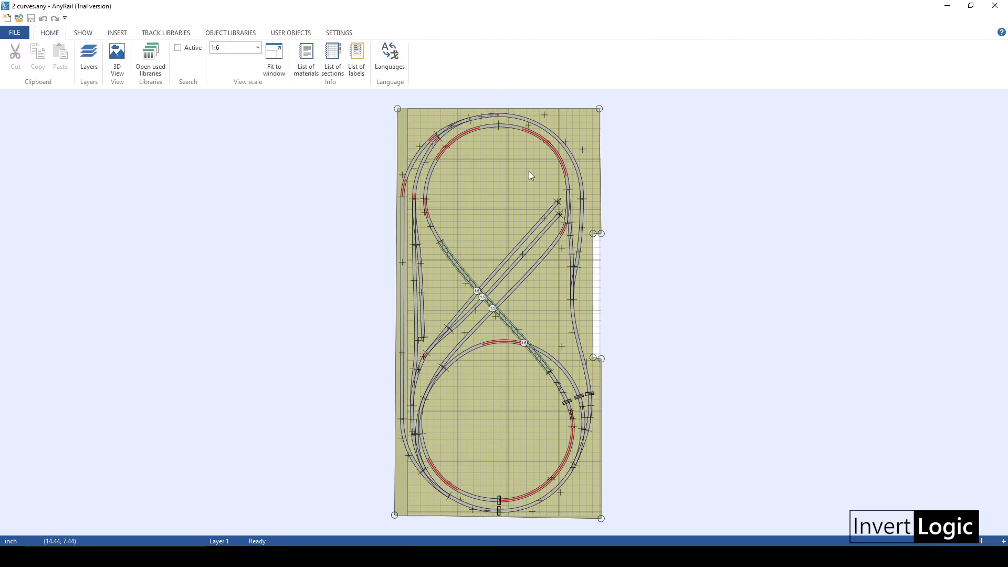
Highlight the inner figure-eight route piece by piece, starting from its upper-right curve.
{"action": "left_click", "coordinate": [512, 127]}
{"action": "left_click_drag", "start_coordinate": [560, 198], "coordinate": [566, 222]}
{"action": "left_click", "coordinate": [545, 252], "text": "ctrl"}
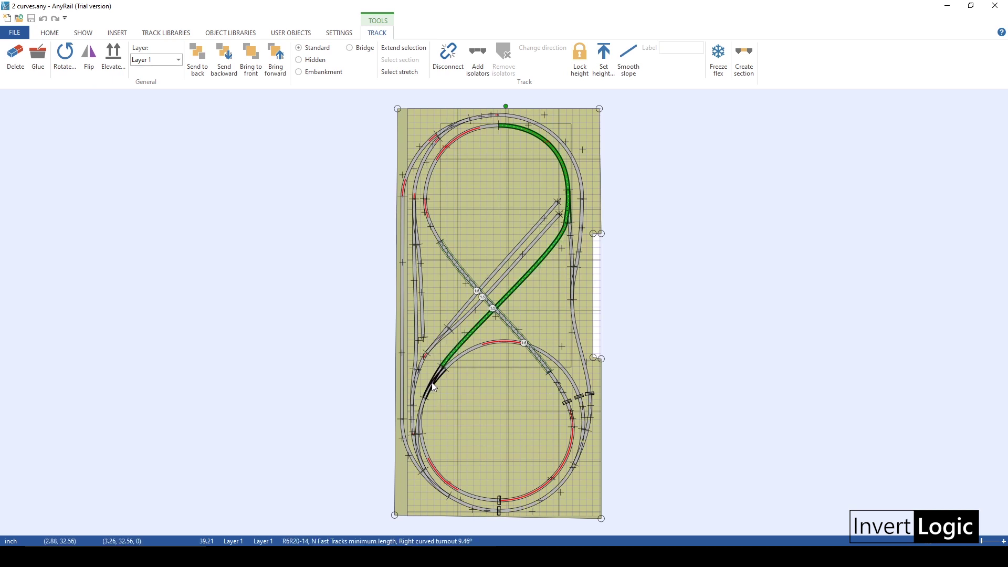
{"action": "left_click", "coordinate": [490, 497], "text": "ctrl"}
{"action": "left_click", "coordinate": [572, 440], "text": "ctrl"}
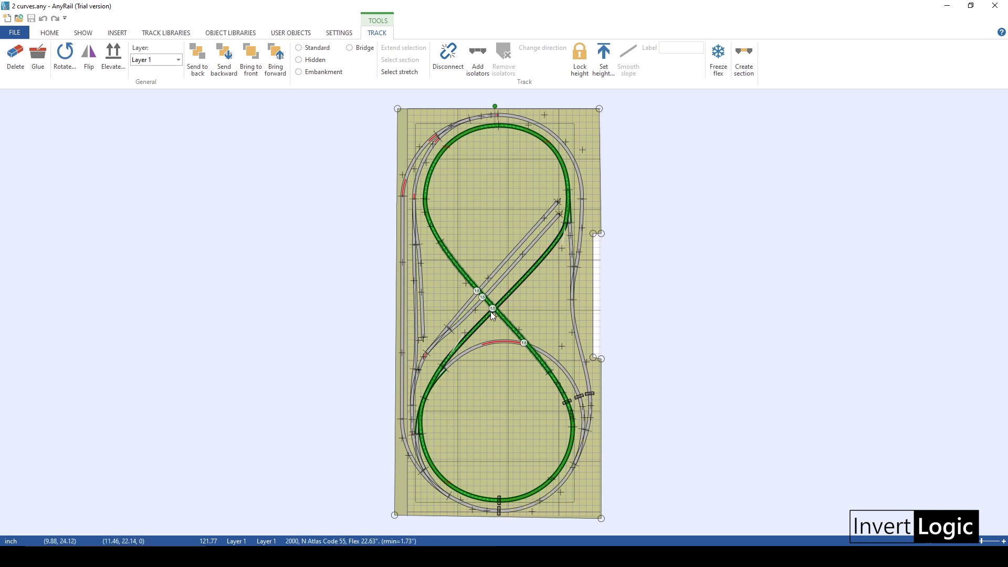
Highlight the two parallel diagonal stub tracks that cross the figure eight individually, and clear the selection.
{"action": "left_click", "coordinate": [507, 284]}
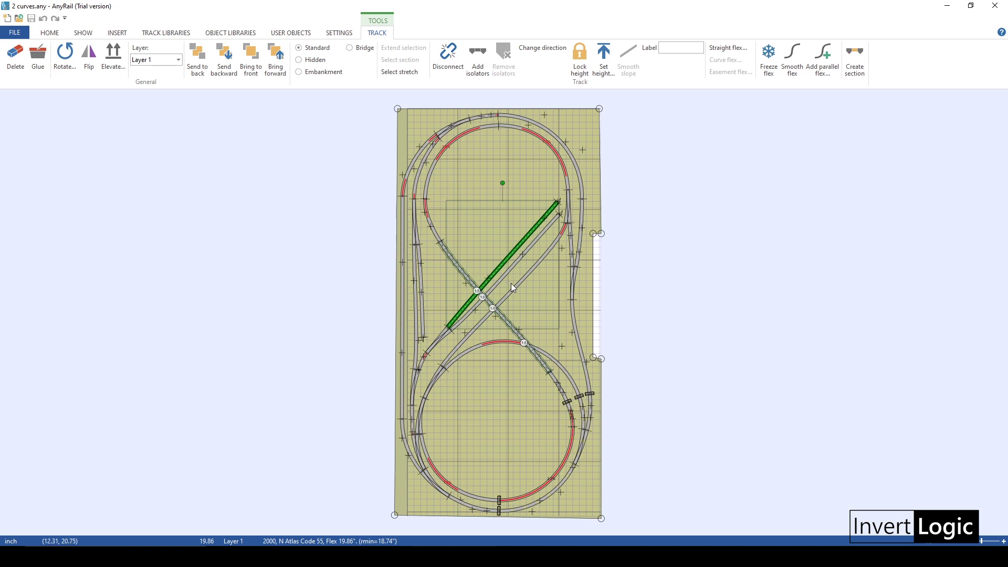
{"action": "left_click", "coordinate": [504, 273]}
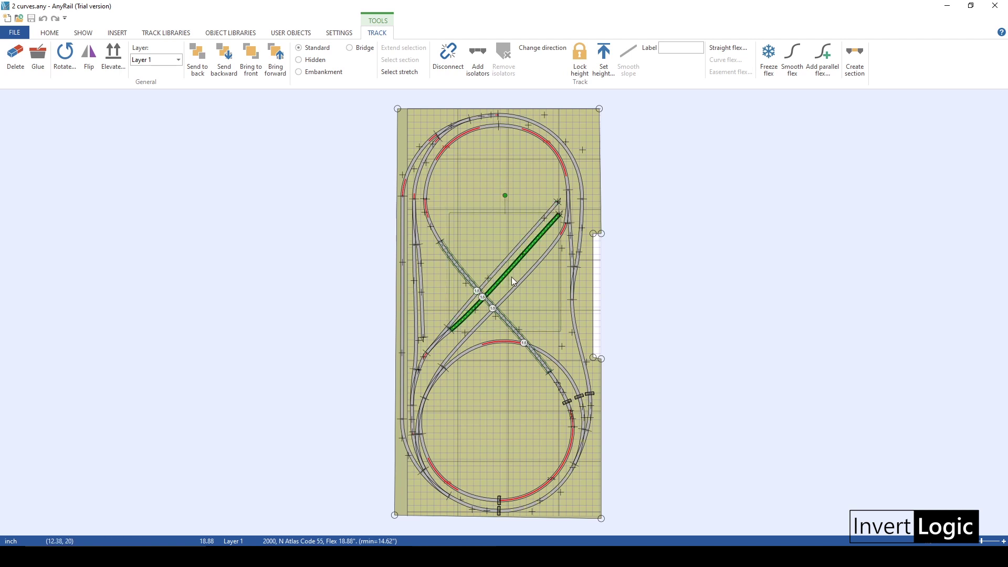
{"action": "key", "text": "Escape"}
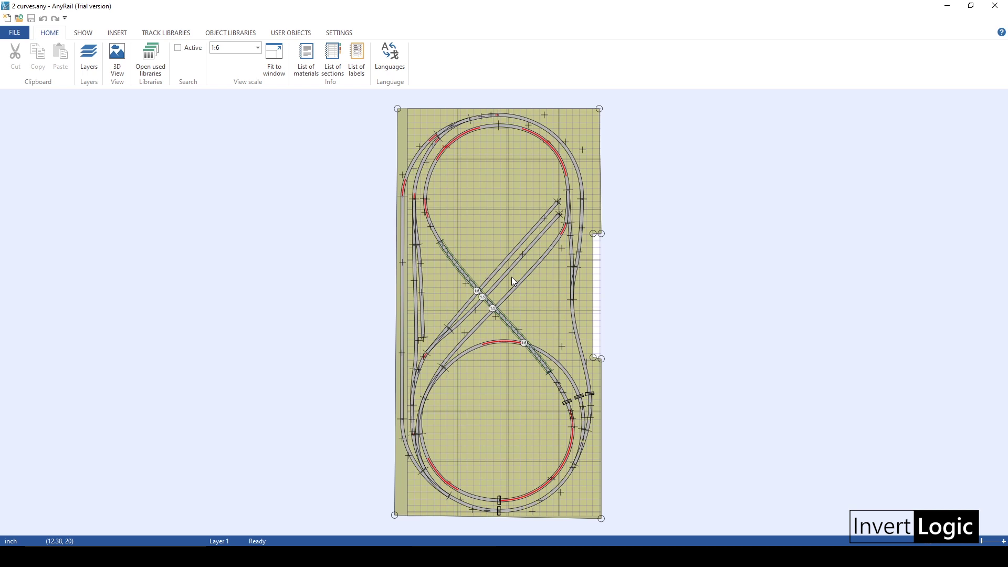
{"action": "left_click", "coordinate": [545, 227]}
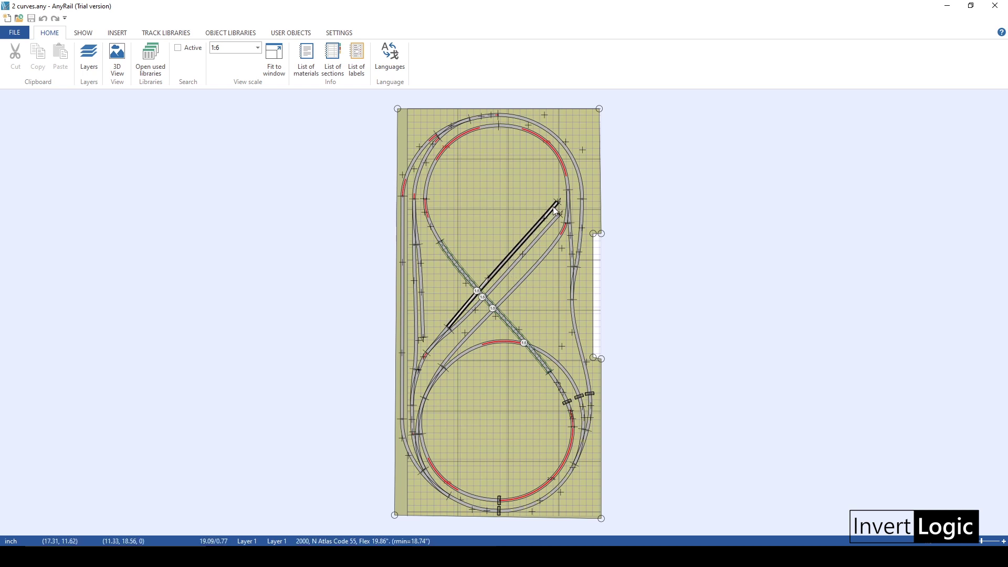
{"action": "left_click", "coordinate": [542, 221]}
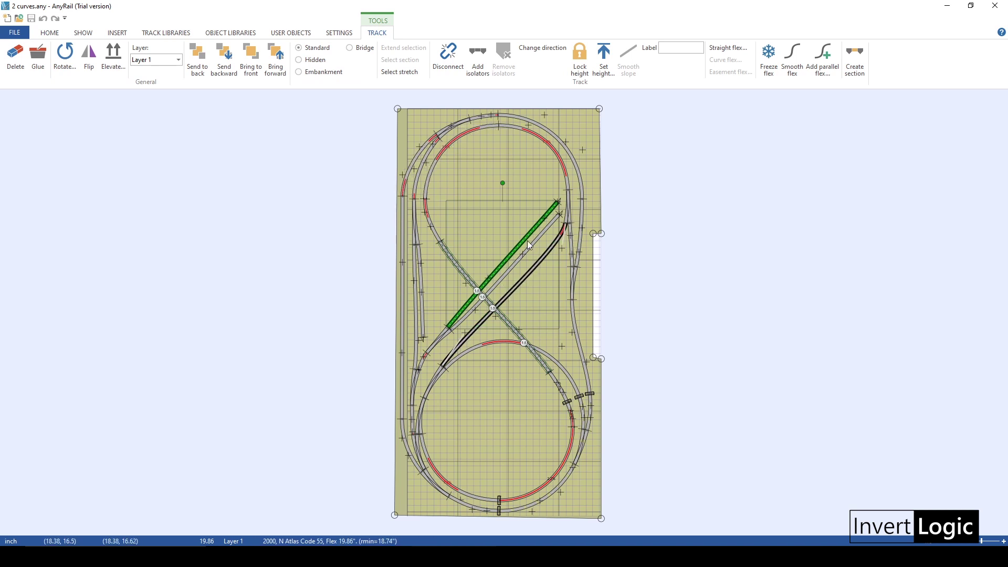
{"action": "left_click", "coordinate": [487, 331]}
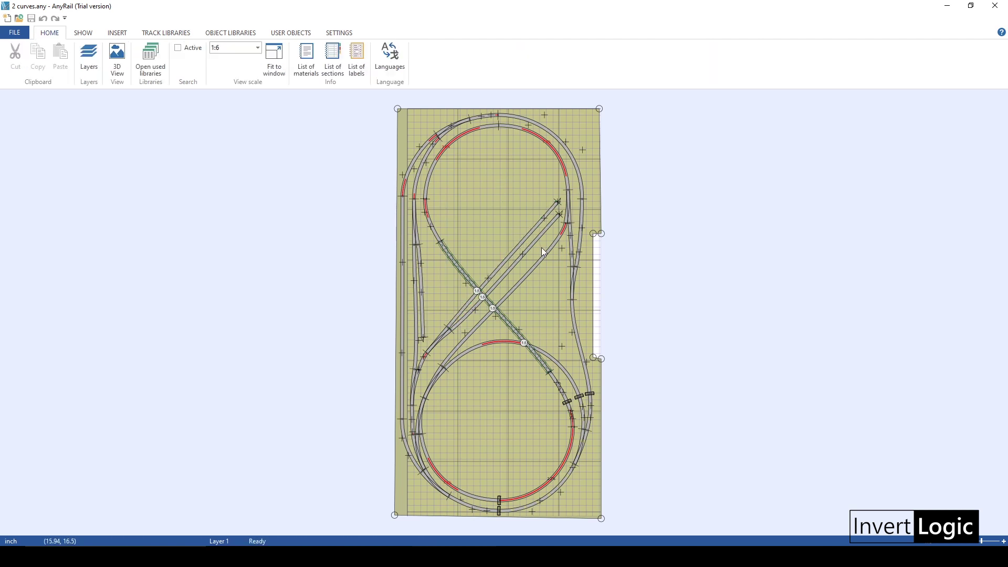
{"action": "left_click", "coordinate": [456, 321]}
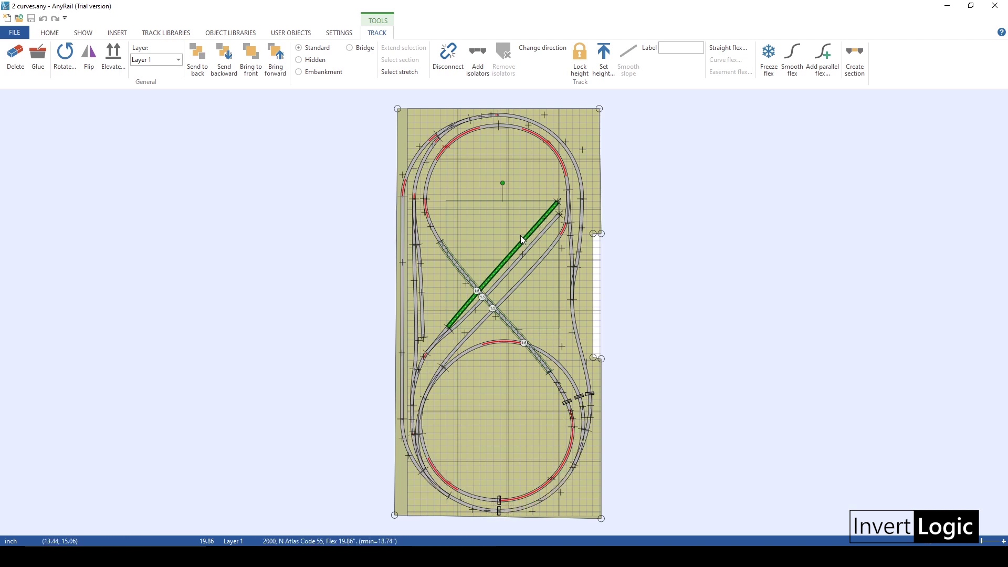
{"action": "left_click", "coordinate": [439, 170]}
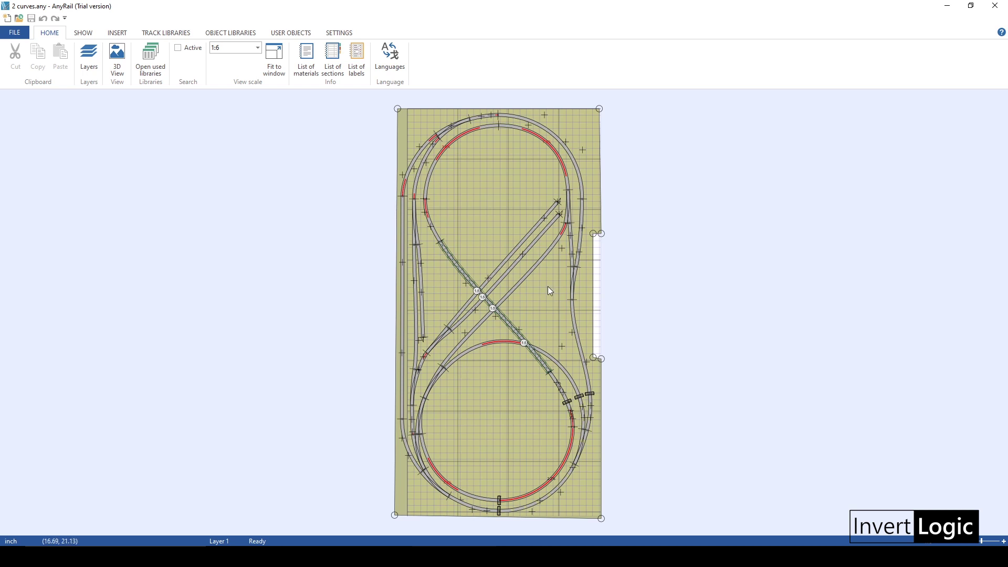
Highlight the T7L left turnout, its stub siding, and the inner left line from the upper-left curve to the lower curved turnout.
{"action": "left_click", "coordinate": [415, 211]}
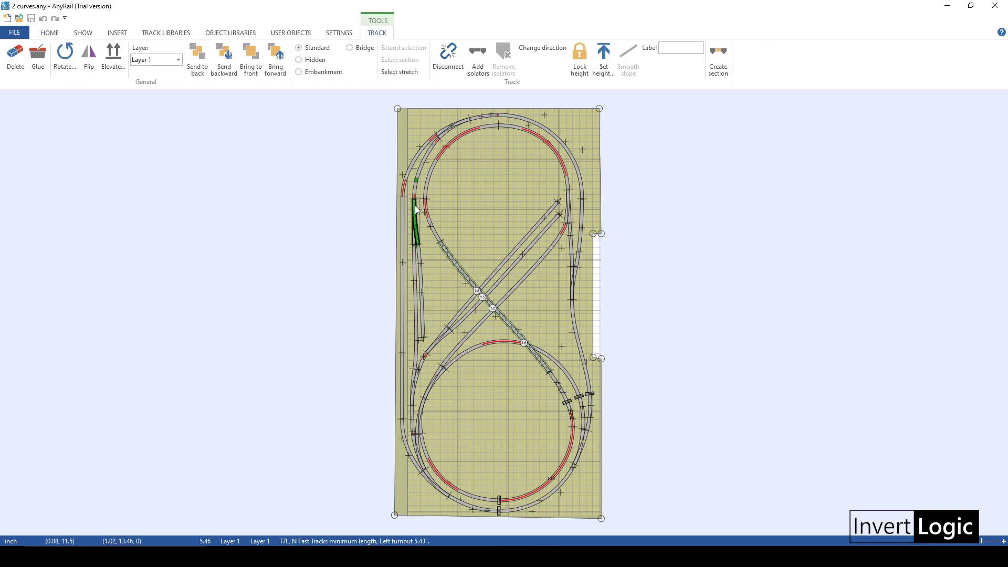
{"action": "left_click", "coordinate": [425, 314]}
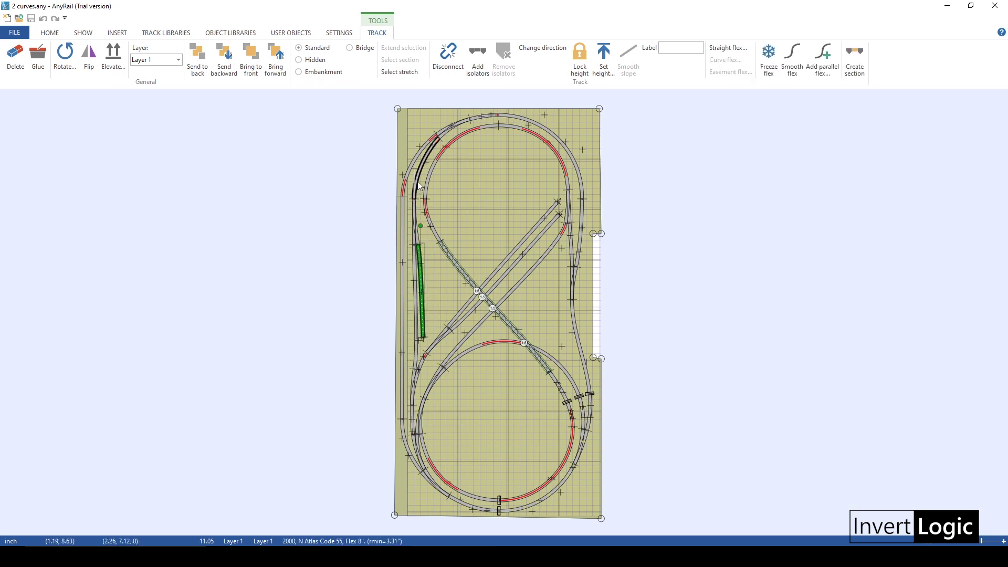
{"action": "left_click", "coordinate": [427, 154]}
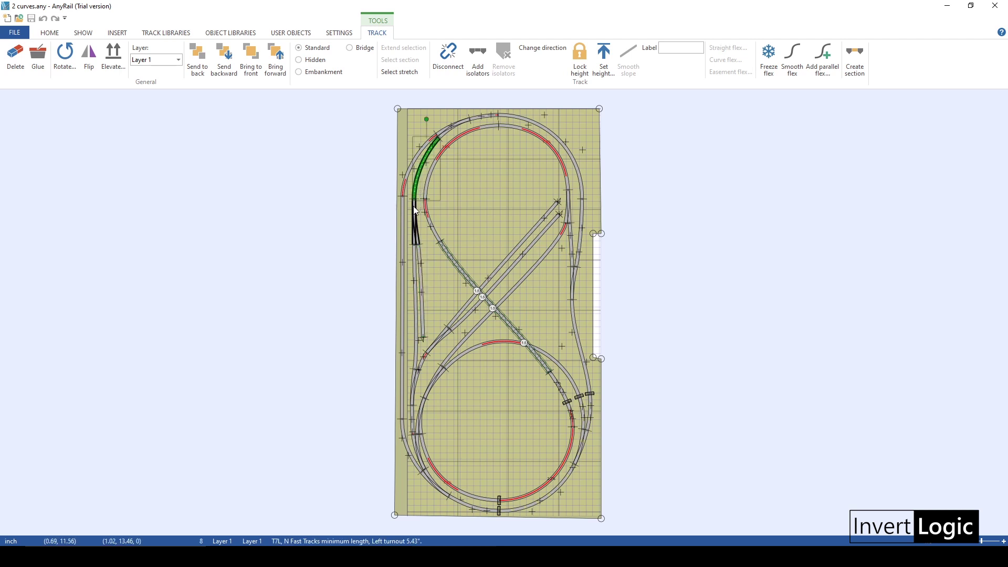
{"action": "left_click", "coordinate": [413, 268], "text": "ctrl"}
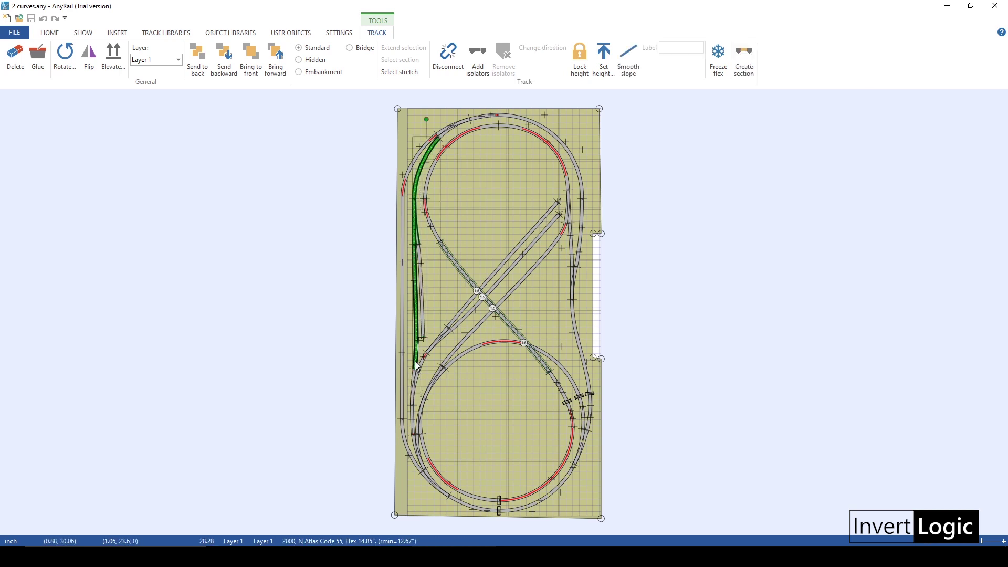
{"action": "left_click_drag", "start_coordinate": [415, 361], "coordinate": [414, 416]}
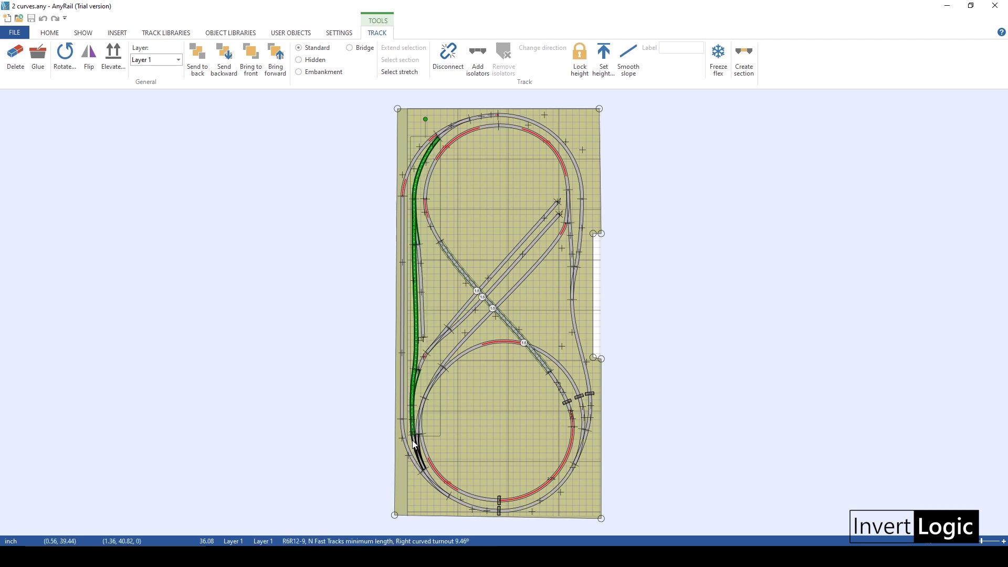
Highlight the stub tracks individually: the two diagonal ones and the siding on the layout's left side.
{"action": "left_click", "coordinate": [494, 274]}
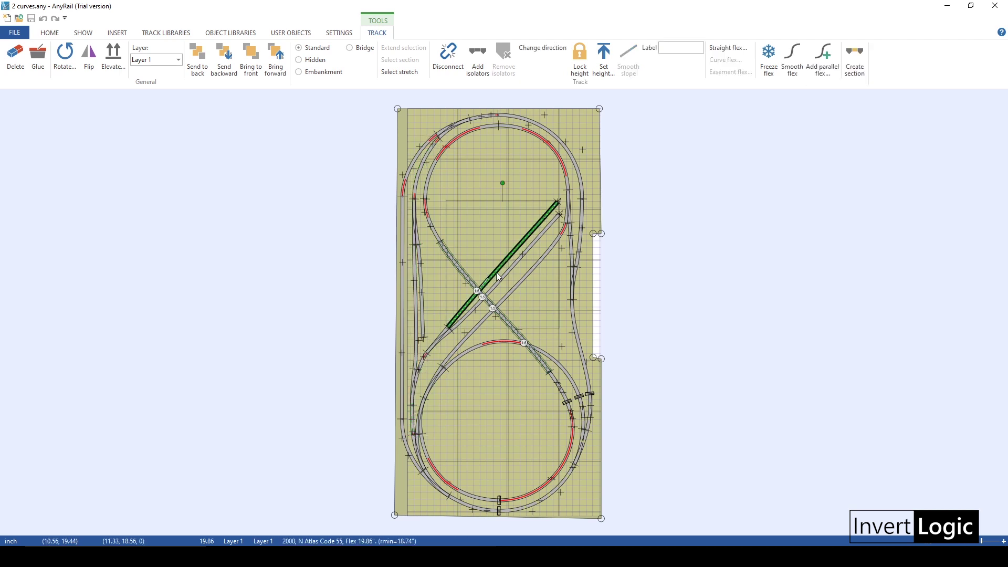
{"action": "left_click", "coordinate": [478, 311]}
{"action": "left_click", "coordinate": [423, 304]}
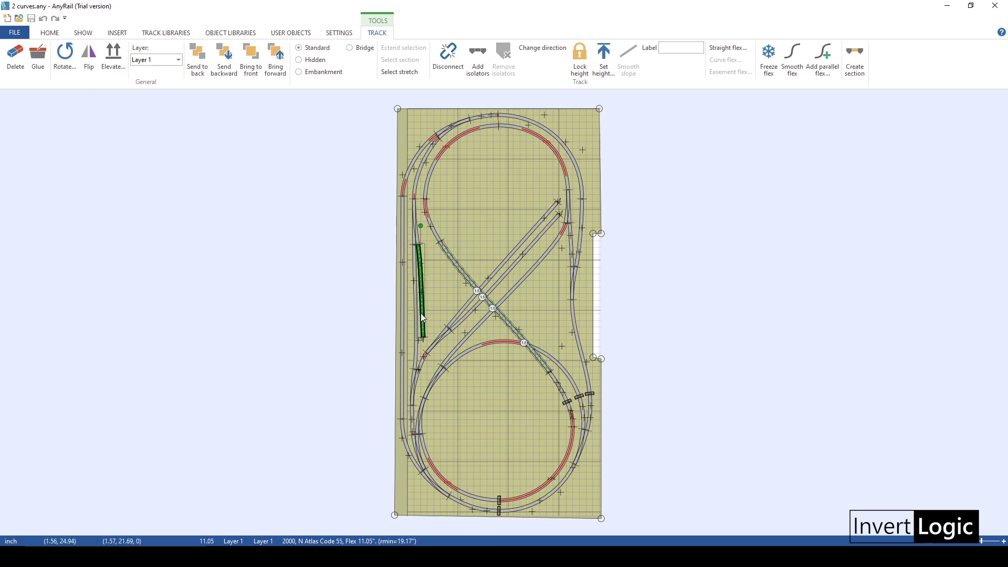
{"action": "left_click_drag", "start_coordinate": [423, 308], "coordinate": [416, 307]}
Highlight the outer left straight together with its adjoining upper and lower curves, and clear the selection.
{"action": "left_click_drag", "start_coordinate": [411, 268], "coordinate": [404, 277]}
{"action": "left_click", "coordinate": [410, 164], "text": "ctrl"}
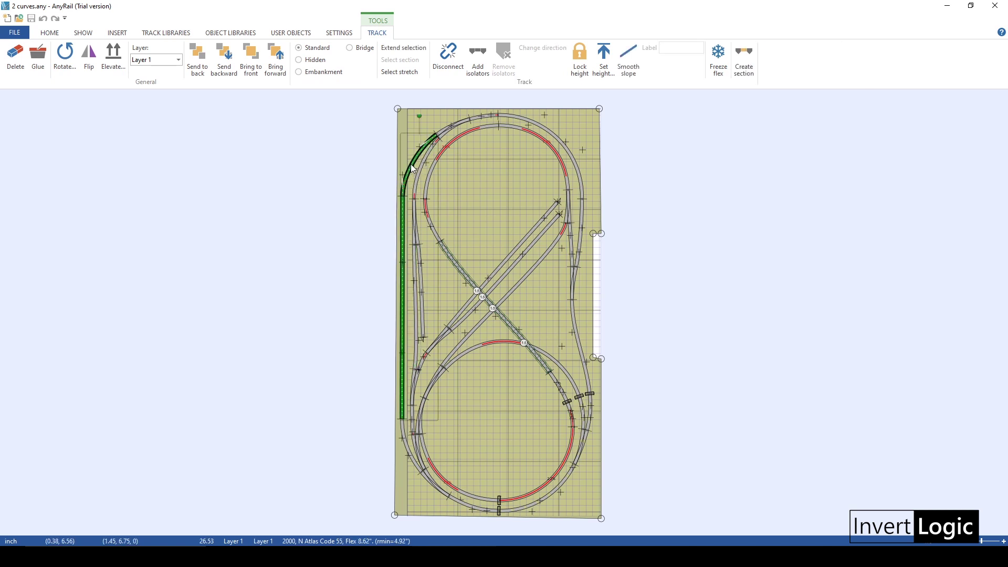
{"action": "left_click", "coordinate": [478, 117], "text": "ctrl"}
{"action": "left_click", "coordinate": [404, 444], "text": "ctrl"}
{"action": "left_click", "coordinate": [462, 502], "text": "ctrl"}
{"action": "left_click", "coordinate": [426, 502]}
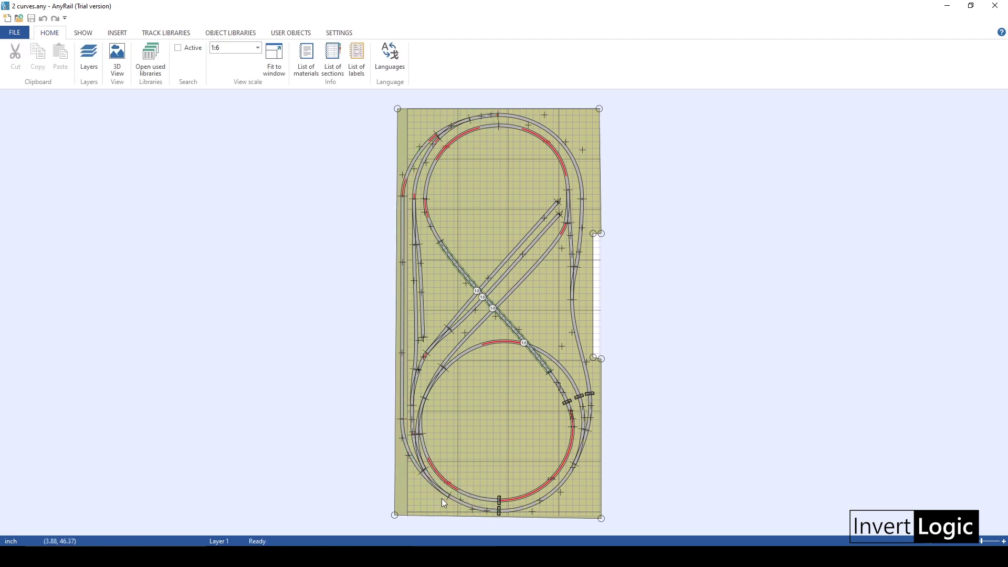
Highlight the lower-left and upper-left curved turnouts together, followed by the outer-loop track that runs between them.
{"action": "left_click", "coordinate": [429, 484]}
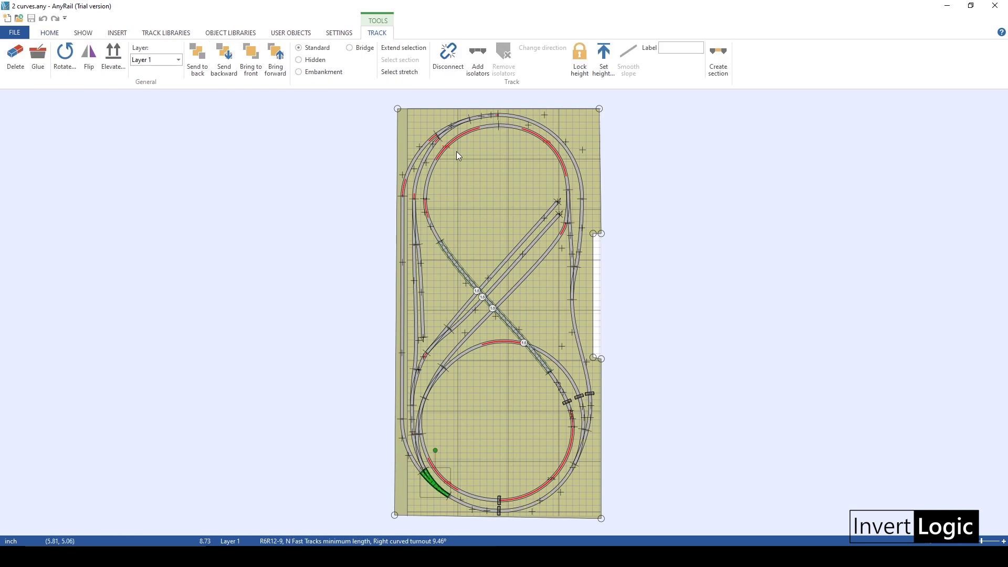
{"action": "left_click", "coordinate": [448, 129], "text": "ctrl"}
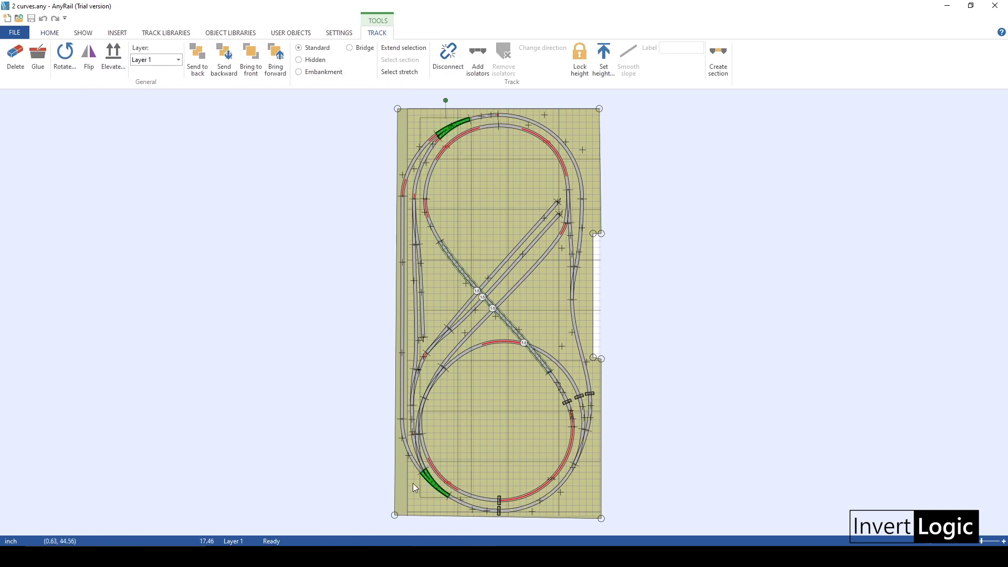
{"action": "left_click", "coordinate": [416, 465]}
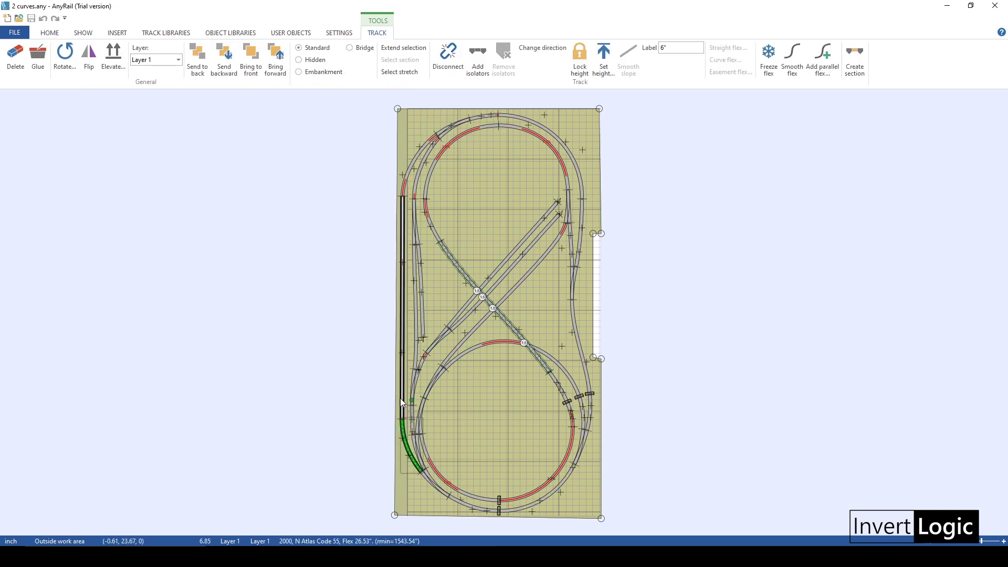
{"action": "left_click_drag", "start_coordinate": [395, 401], "coordinate": [430, 152]}
Highlight the T7L left turnout with the inner left line running down from it, and clear the selection.
{"action": "left_click", "coordinate": [412, 211]}
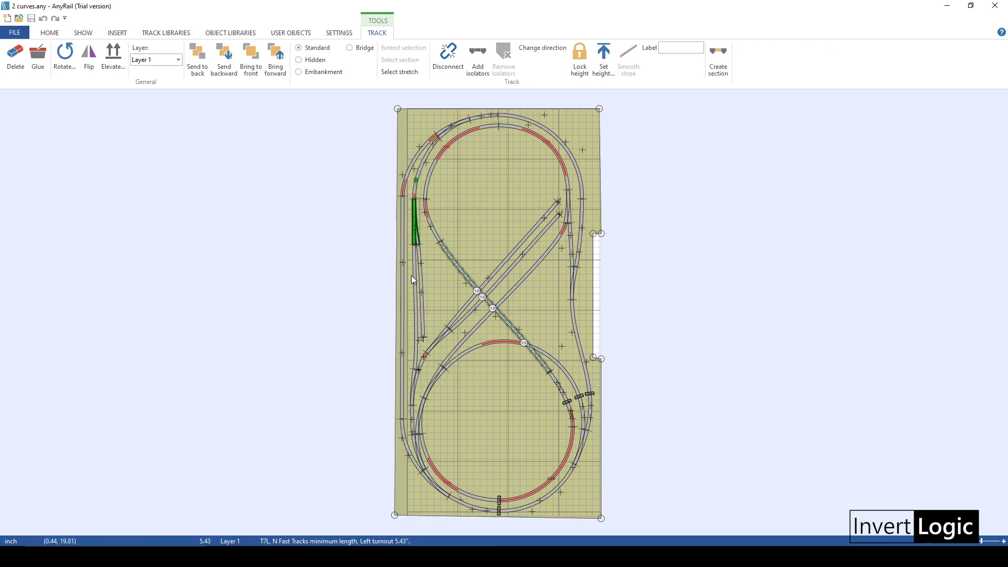
{"action": "left_click", "coordinate": [417, 360], "text": "ctrl"}
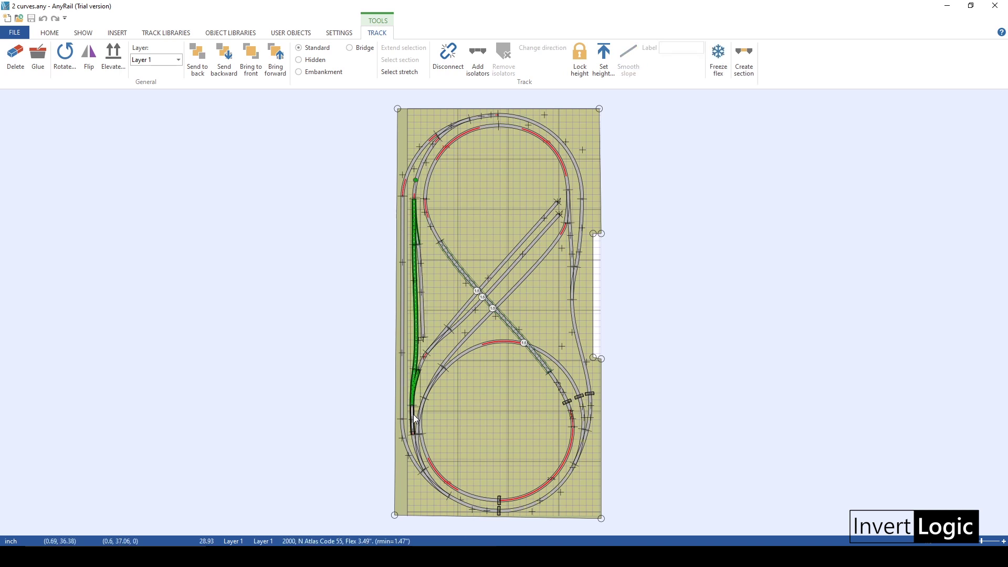
{"action": "left_click", "coordinate": [498, 417]}
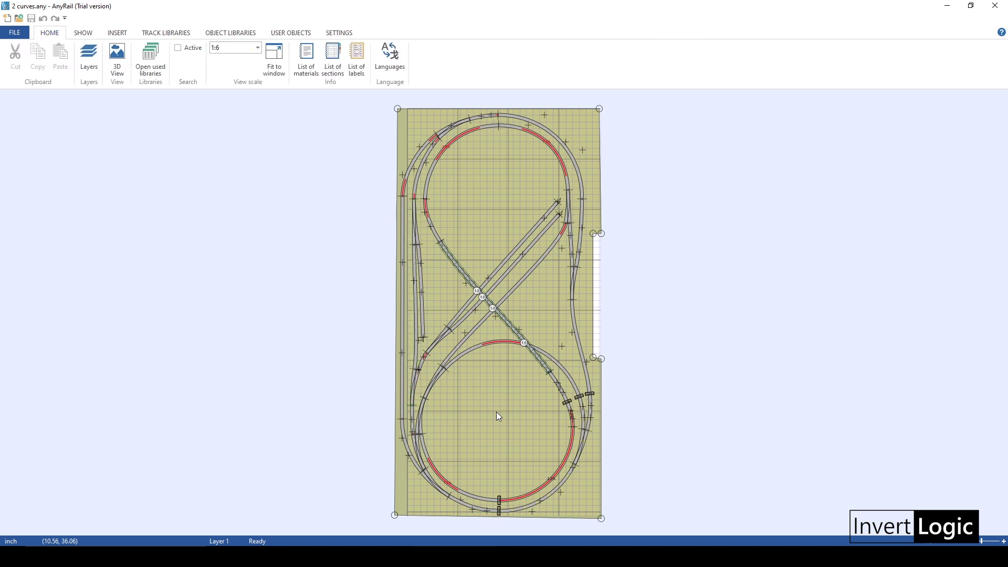
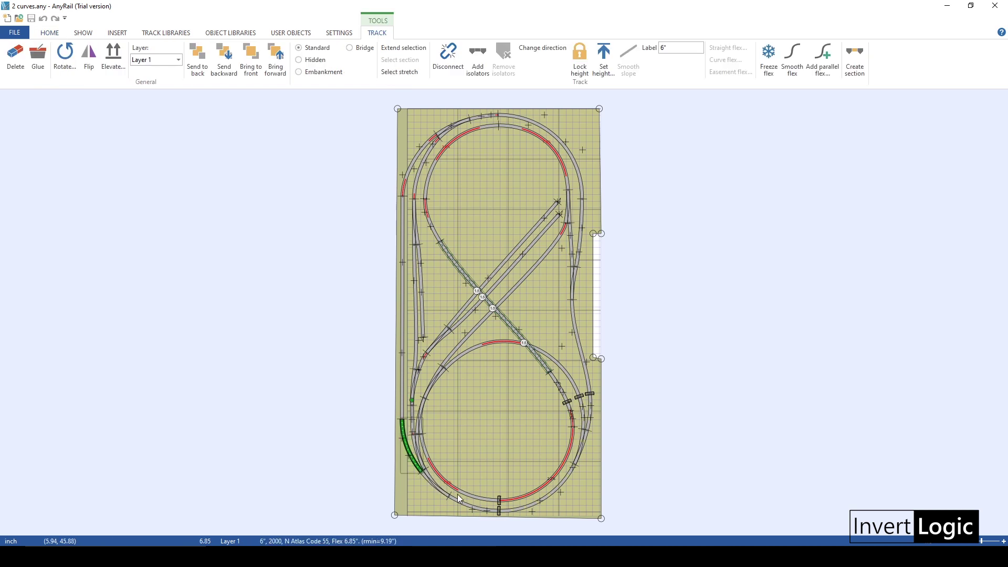
Highlight the lower loop piece by piece: its upper arc, the left curved turnout, and the arcs along its lower half.
{"action": "left_click", "coordinate": [581, 436]}
{"action": "left_click", "coordinate": [558, 366]}
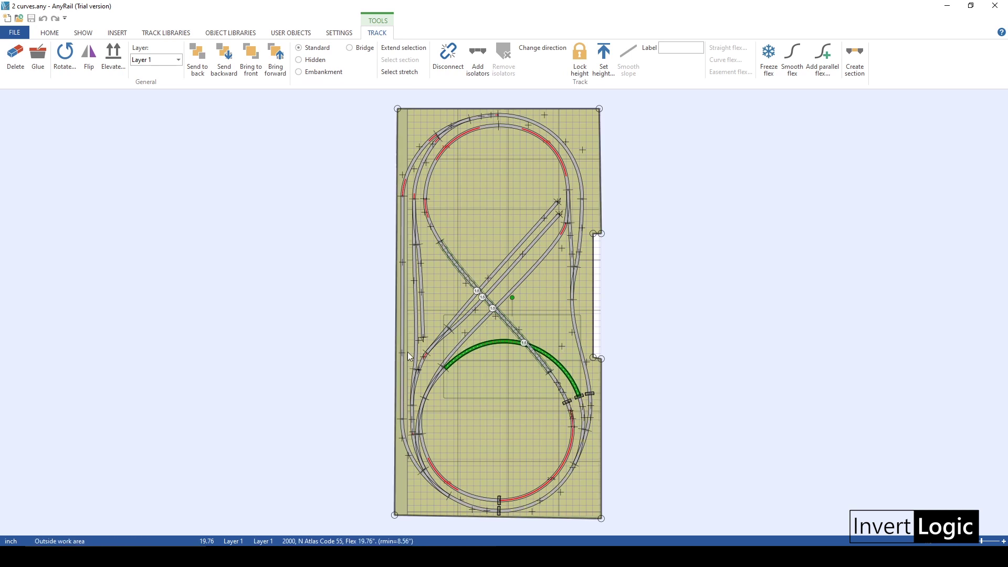
{"action": "left_click", "coordinate": [429, 396]}
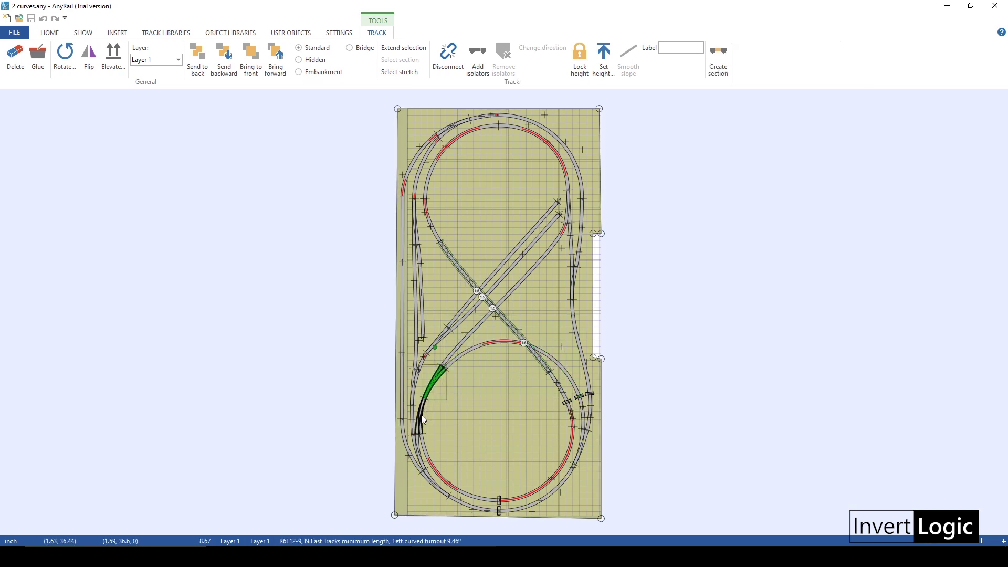
{"action": "left_click", "coordinate": [424, 437]}
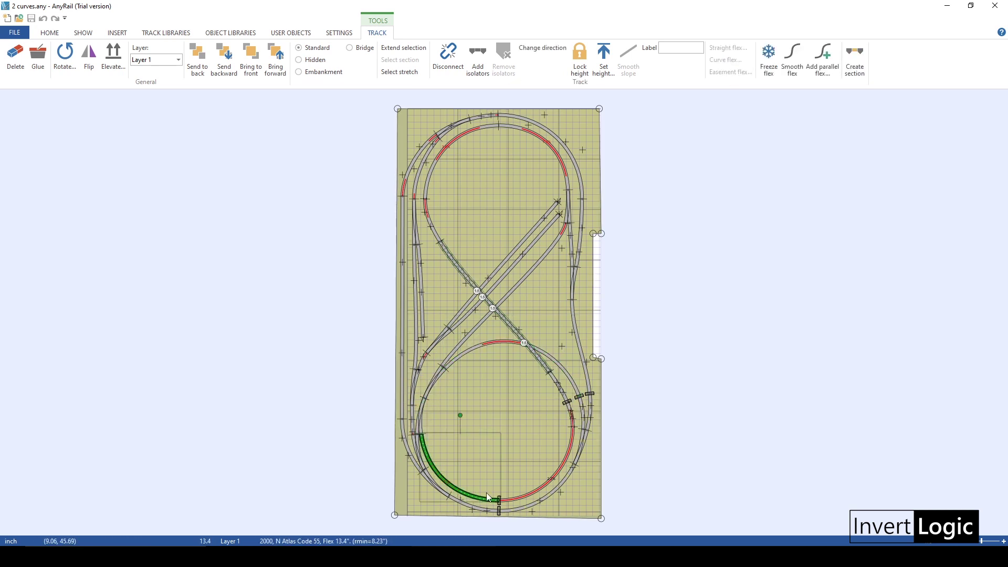
{"action": "left_click", "coordinate": [536, 488]}
{"action": "left_click", "coordinate": [565, 457]}
{"action": "left_click", "coordinate": [556, 379]}
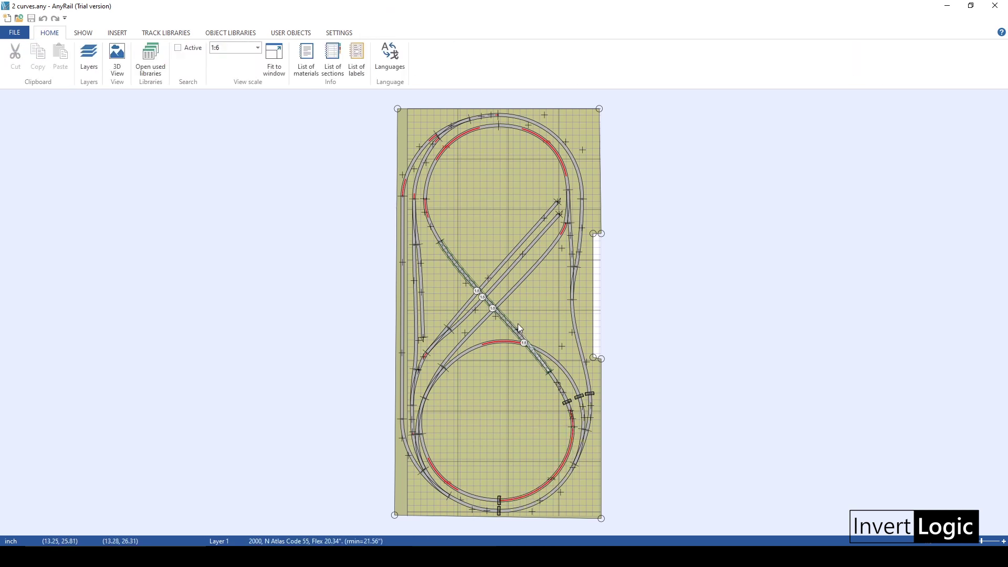
Highlight the diagonal bridge track, the upper loop's right curve and the T5R right turnout in turn.
{"action": "left_click", "coordinate": [504, 320]}
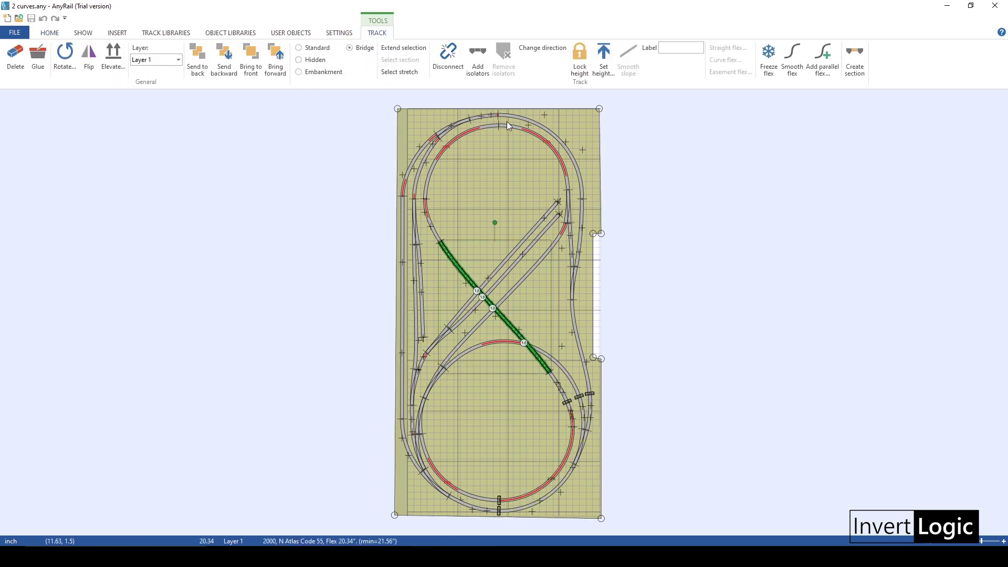
{"action": "left_click", "coordinate": [560, 164]}
{"action": "left_click", "coordinate": [568, 206]}
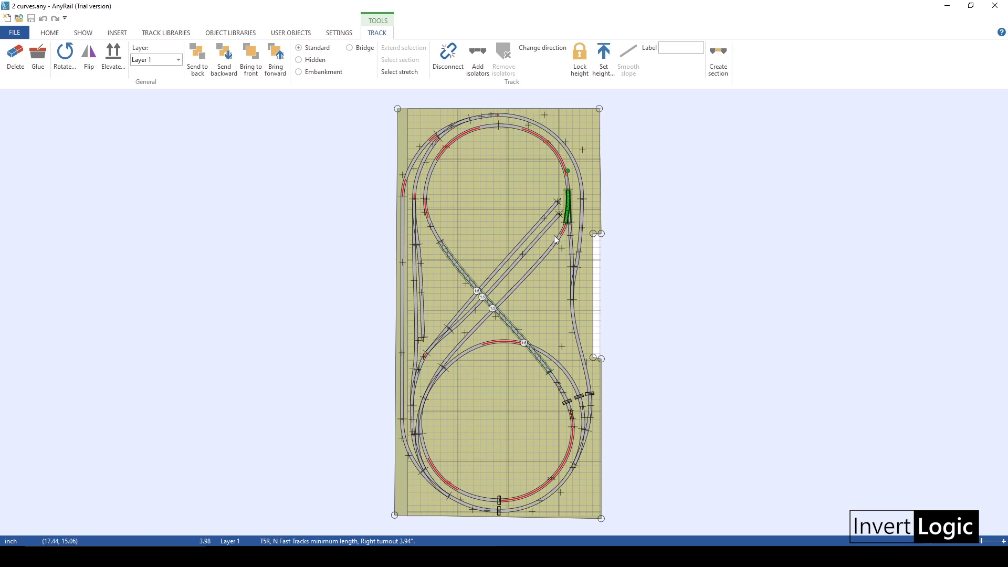
Highlight the long diagonal track running down from the T5R turnout, and the left curved turnout at its lower end.
{"action": "left_click", "coordinate": [552, 244]}
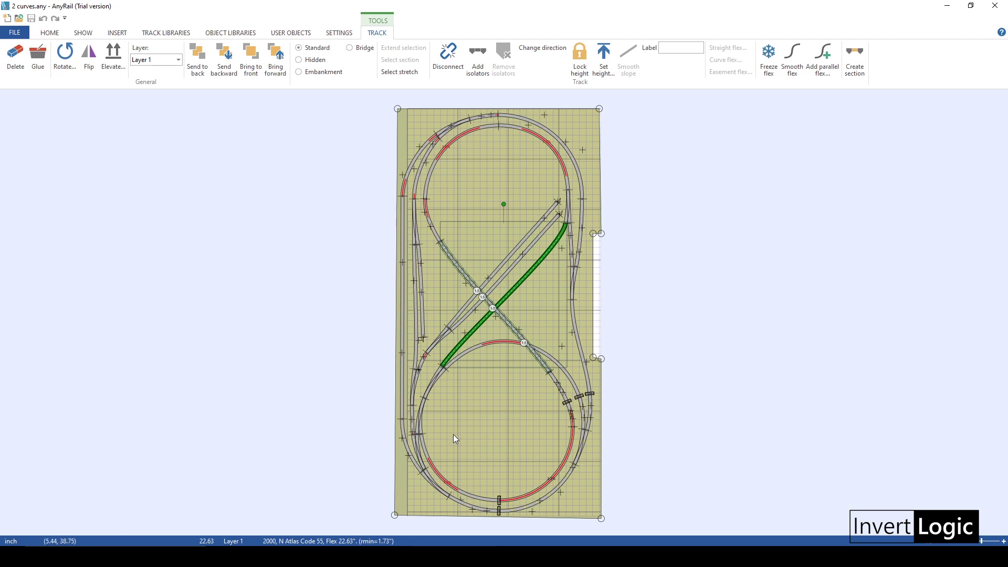
{"action": "left_click", "coordinate": [436, 380]}
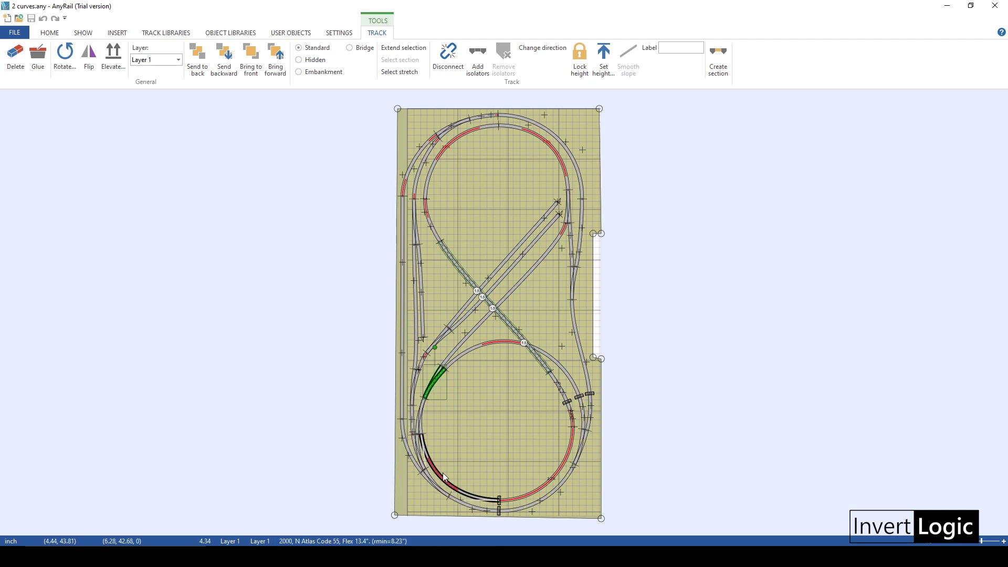
{"action": "left_click", "coordinate": [424, 399]}
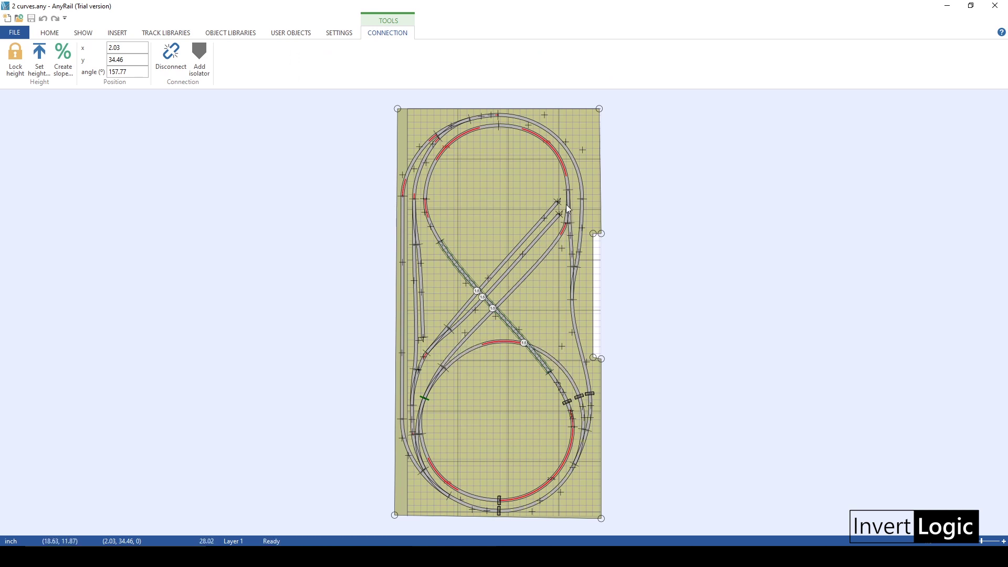
{"action": "left_click", "coordinate": [546, 246]}
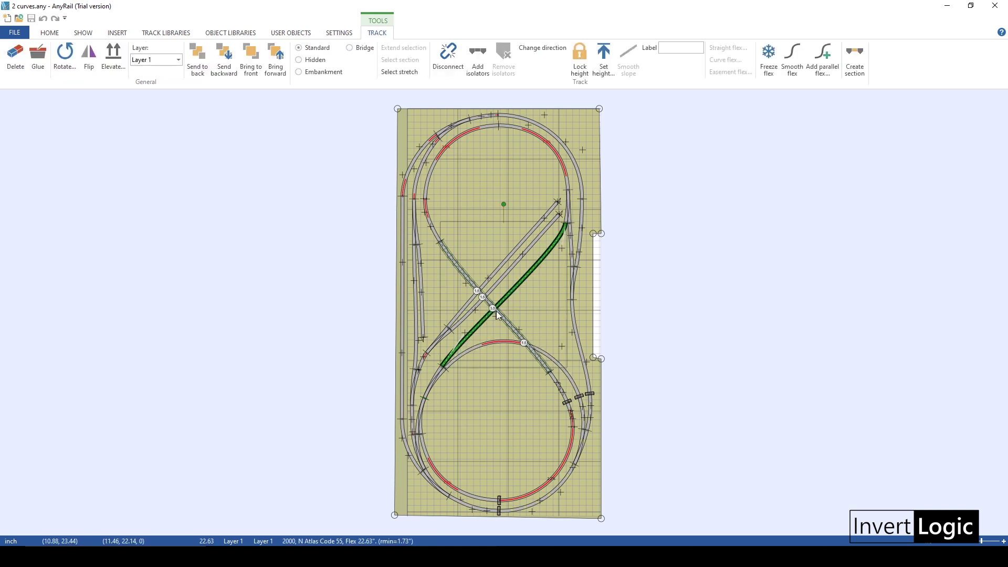
Highlight the lower-left curved turnouts together with the outer bottom curve and the right-side track, and clear the selection.
{"action": "left_click", "coordinate": [437, 376]}
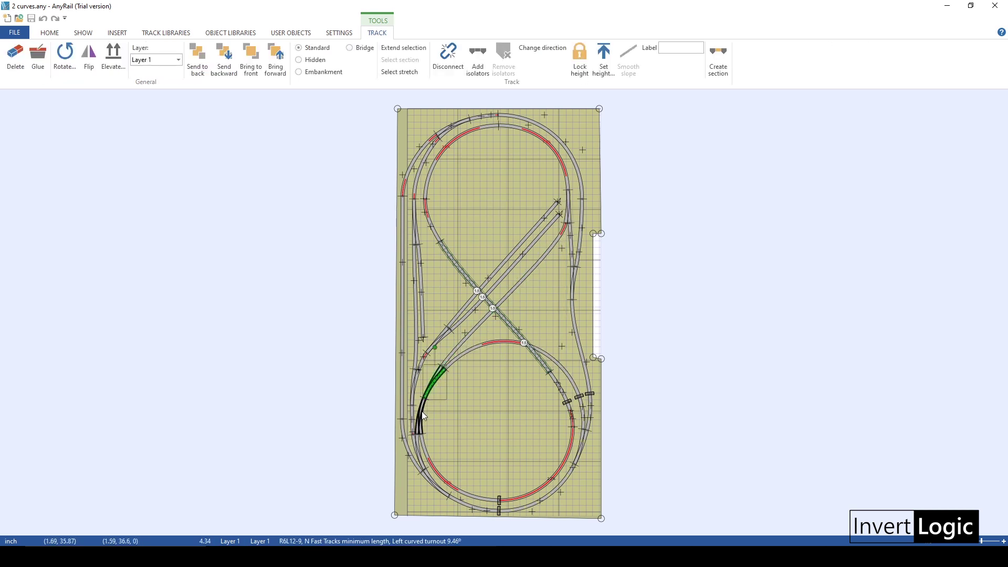
{"action": "left_click", "coordinate": [417, 449], "text": "ctrl"}
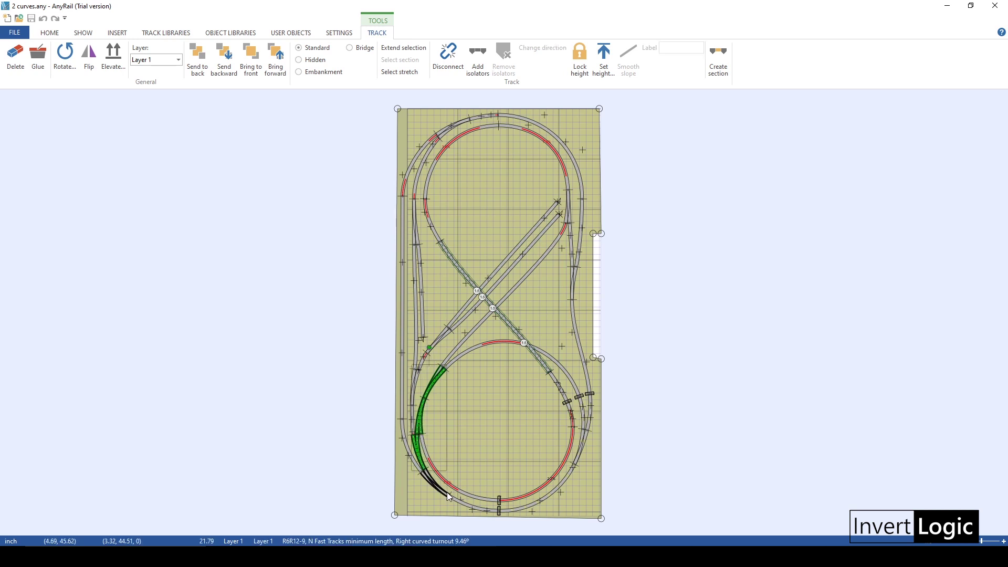
{"action": "left_click", "coordinate": [520, 507], "text": "ctrl"}
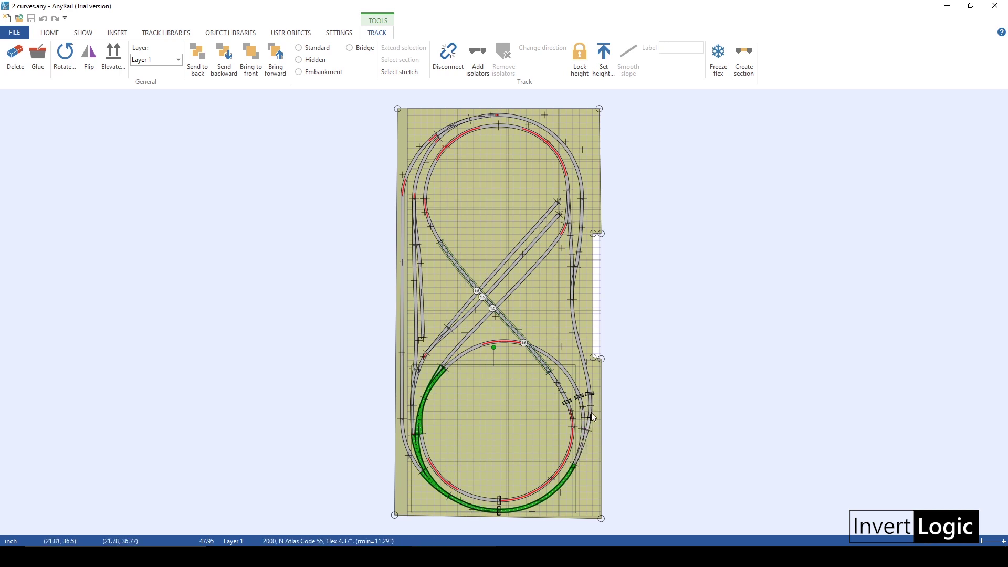
{"action": "left_click", "coordinate": [587, 379], "text": "ctrl"}
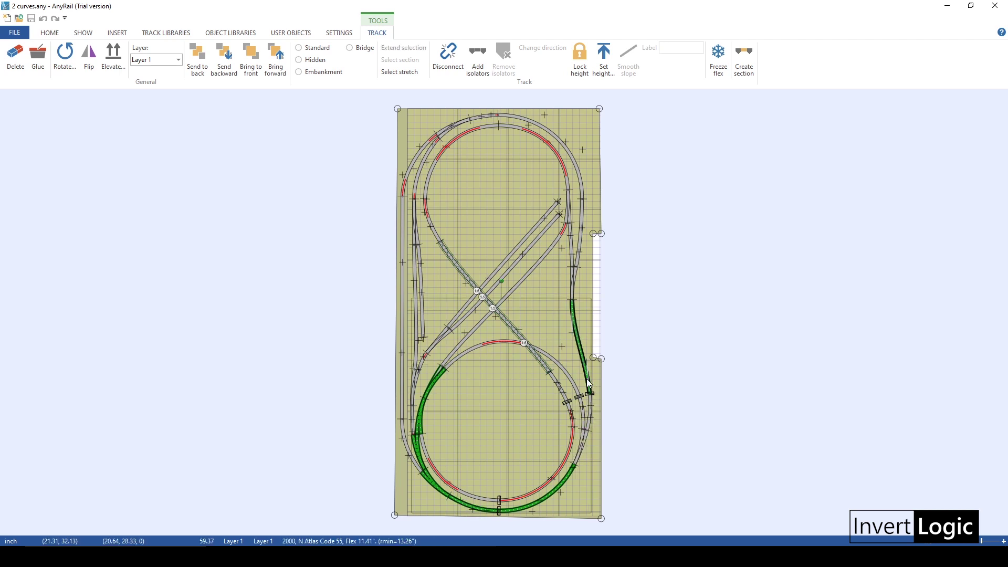
{"action": "left_click", "coordinate": [592, 411], "text": "ctrl"}
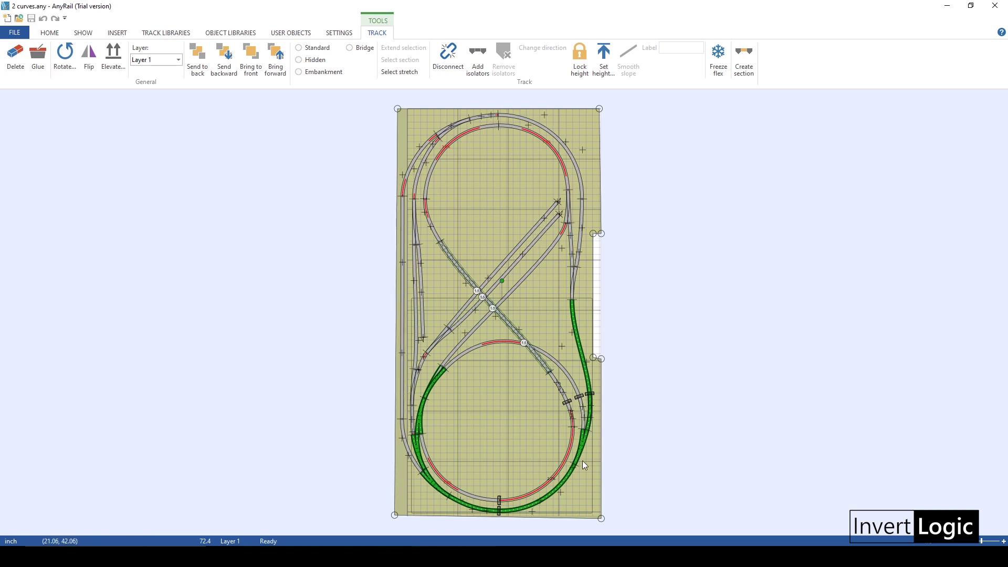
{"action": "left_click", "coordinate": [478, 394]}
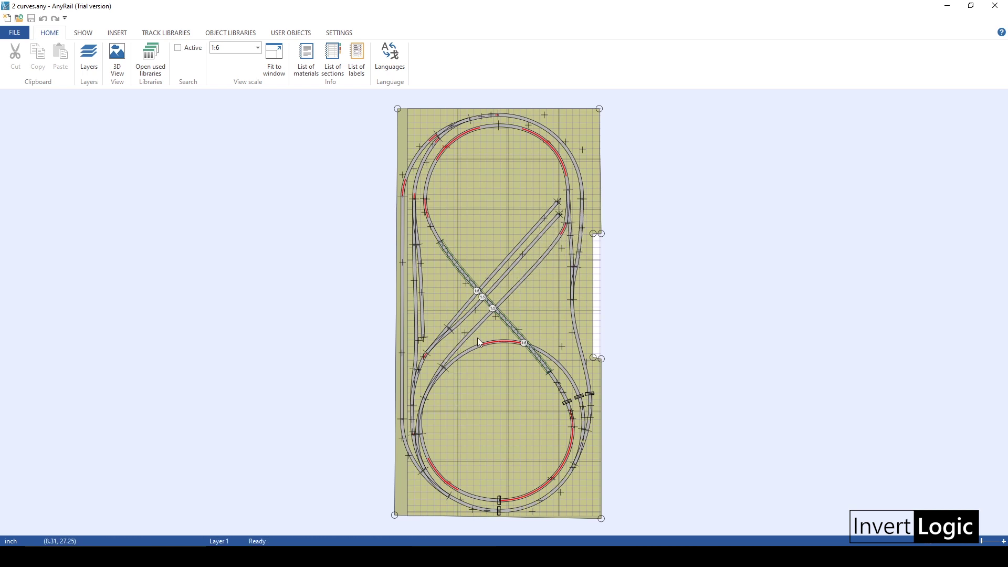
Highlight together the long diagonal track, the lower-left curved turnouts and the outer bottom curve through the R6L22-14.5 curved turnout.
{"action": "left_click", "coordinate": [545, 251]}
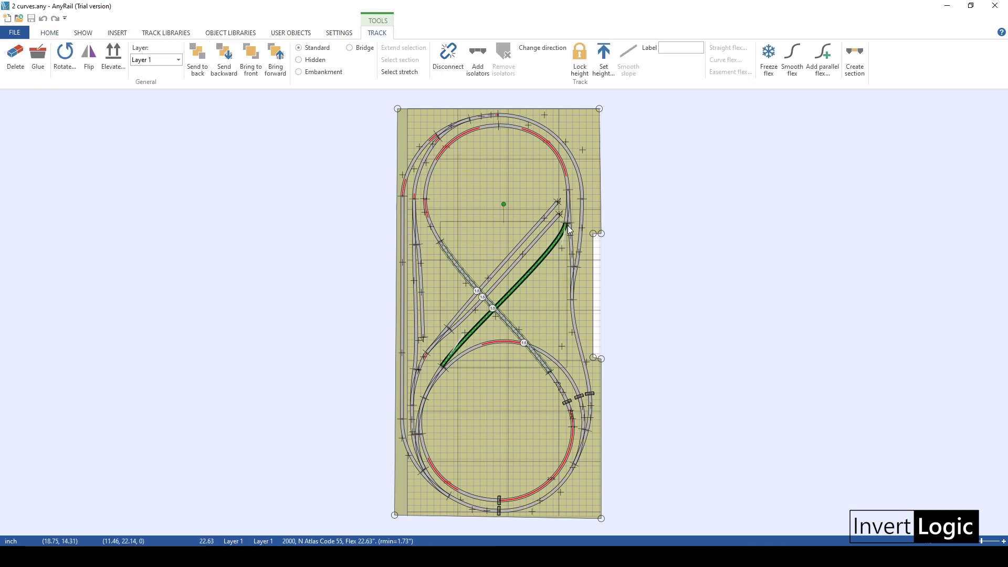
{"action": "left_click", "coordinate": [431, 386], "text": "ctrl"}
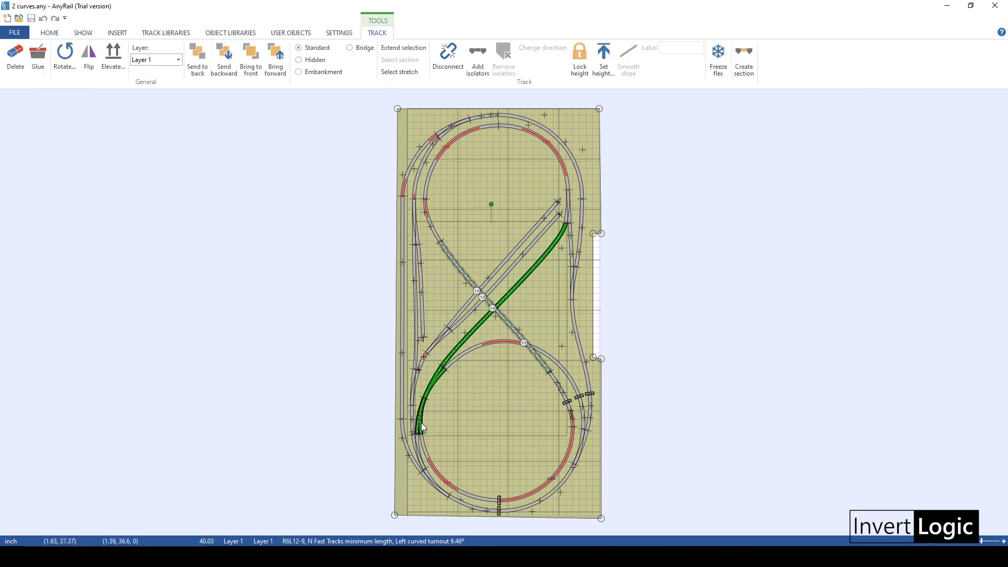
{"action": "left_click", "coordinate": [423, 462], "text": "ctrl"}
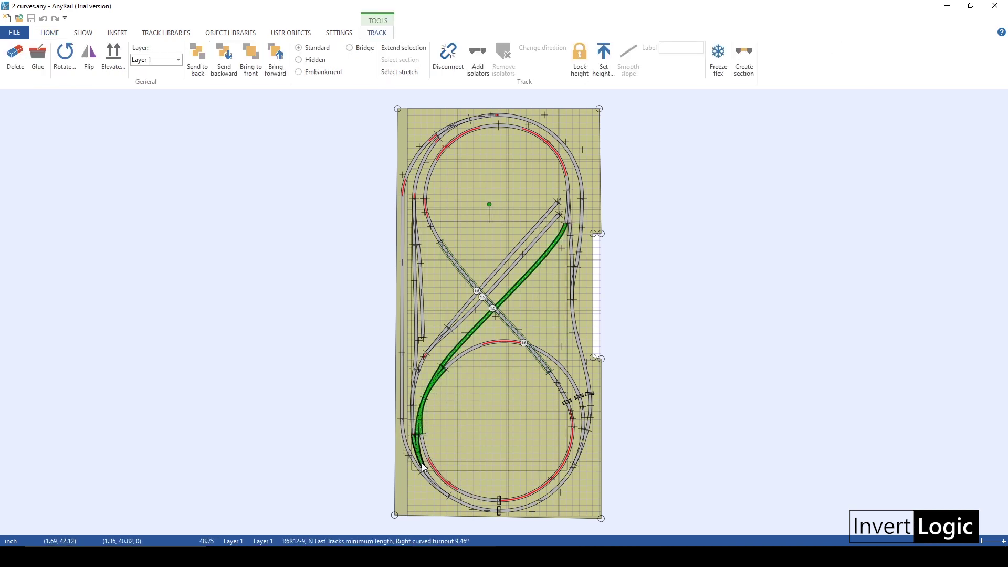
{"action": "left_click", "coordinate": [481, 508], "text": "ctrl"}
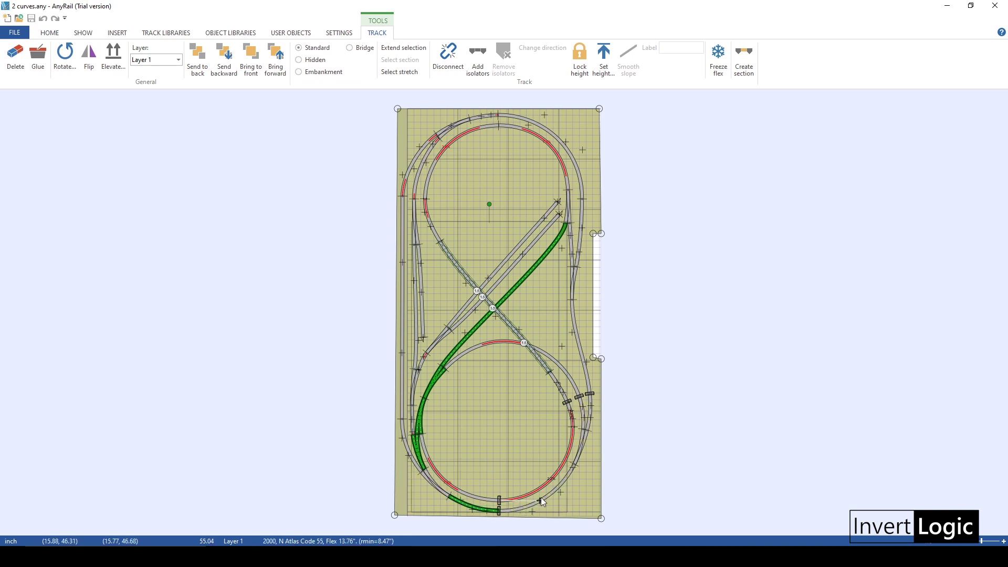
{"action": "left_click", "coordinate": [542, 501], "text": "ctrl"}
{"action": "left_click", "coordinate": [584, 446], "text": "ctrl"}
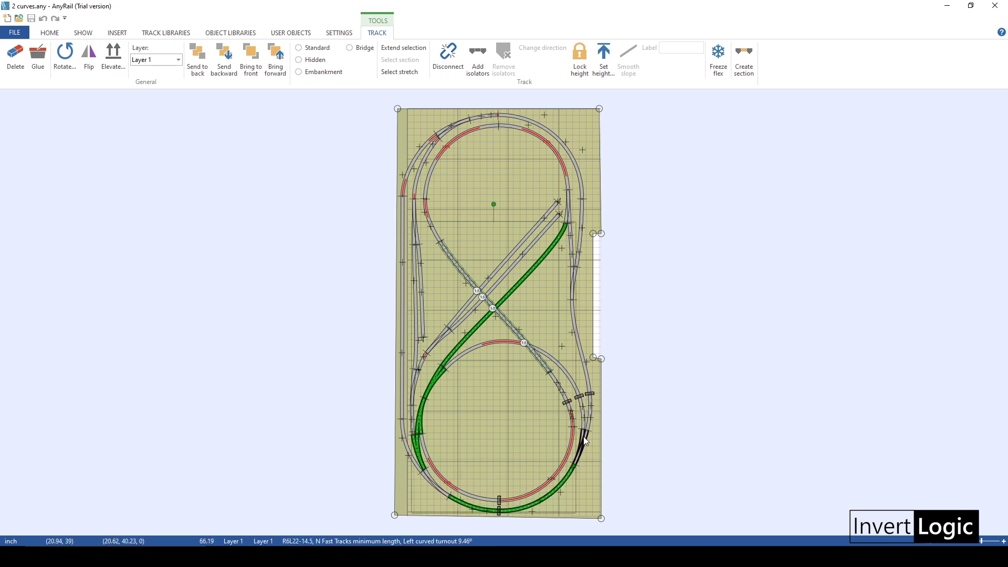
Extend the highlighted route up the right side to the T5R turnout, include the short curve at lower right, and clear the selection.
{"action": "left_click", "coordinate": [588, 393], "text": "ctrl"}
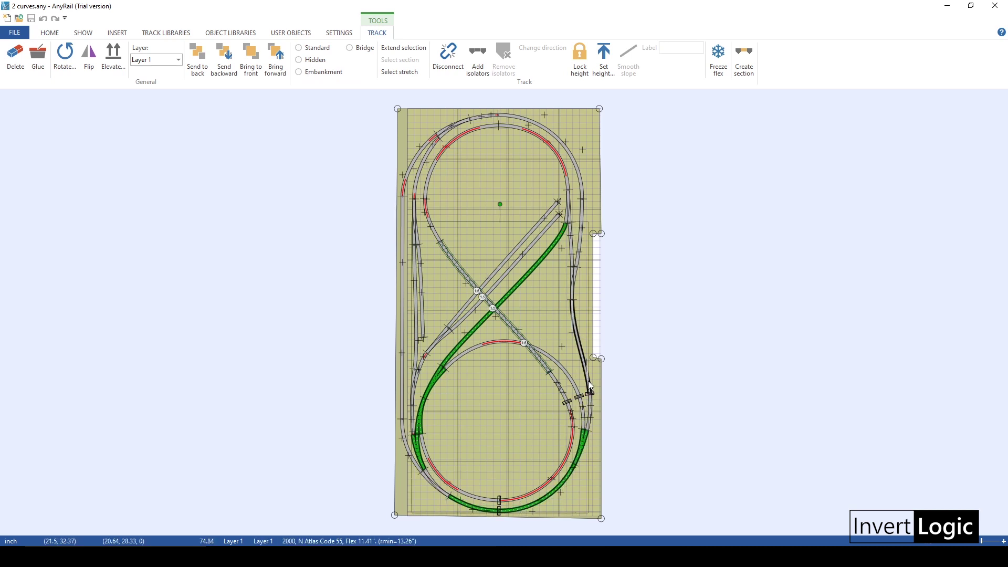
{"action": "left_click", "coordinate": [568, 222], "text": "ctrl"}
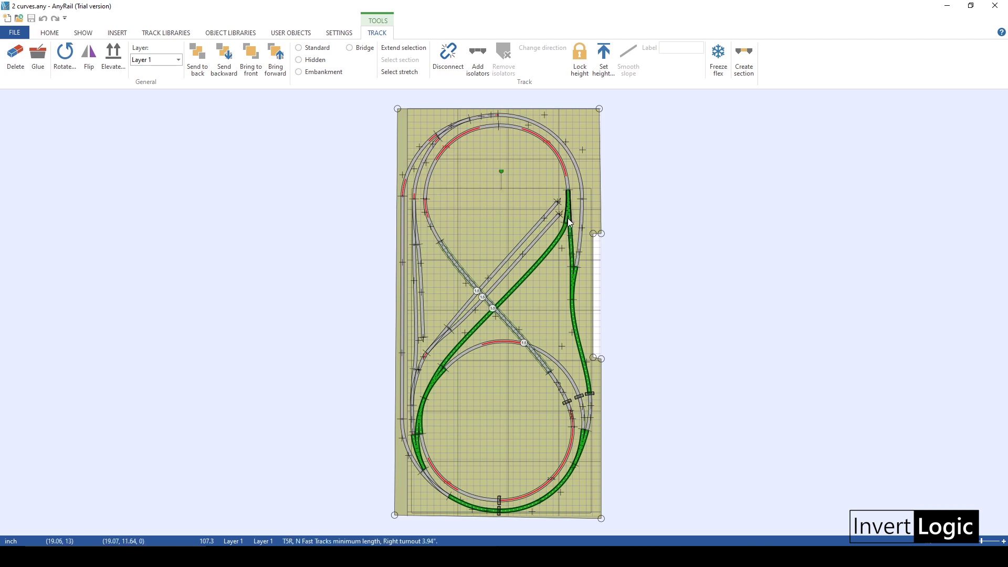
{"action": "left_click", "coordinate": [590, 413], "text": "ctrl"}
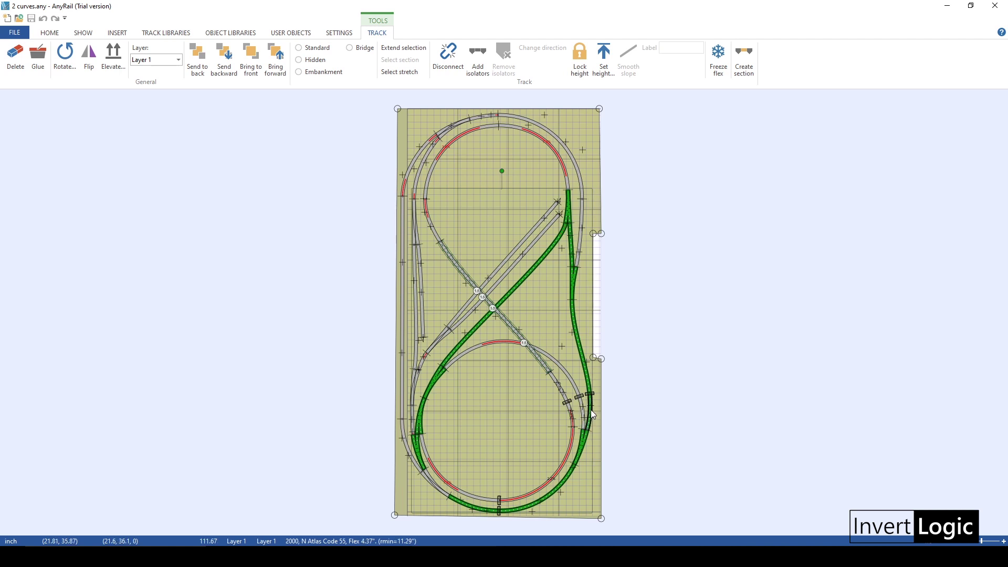
{"action": "left_click", "coordinate": [643, 176]}
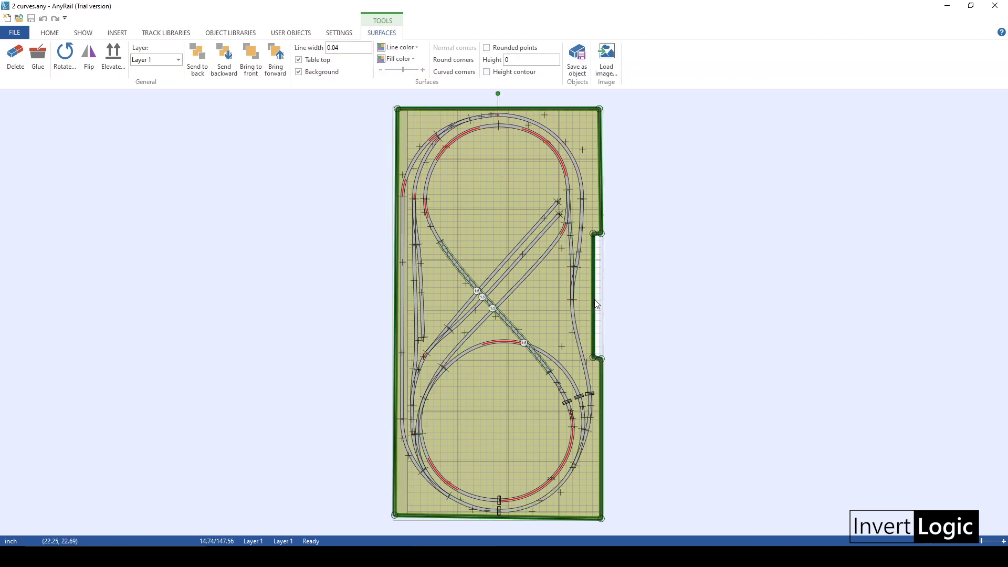
{"action": "left_click", "coordinate": [701, 289]}
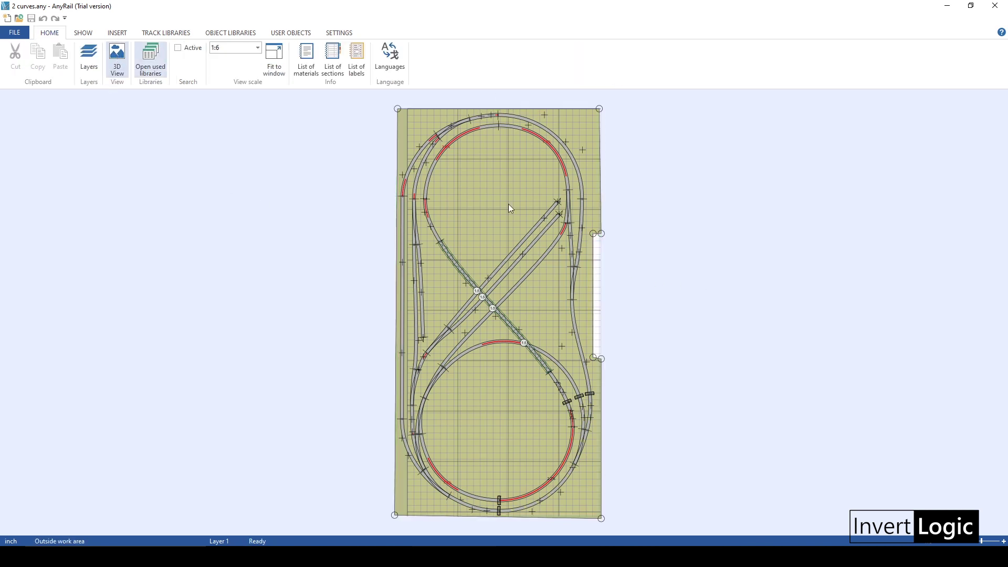
Show the layout in 3D, orbit to a low angle to examine the bridge, hills and tunnels, and return to the 2D design view.
{"action": "left_click", "coordinate": [121, 51]}
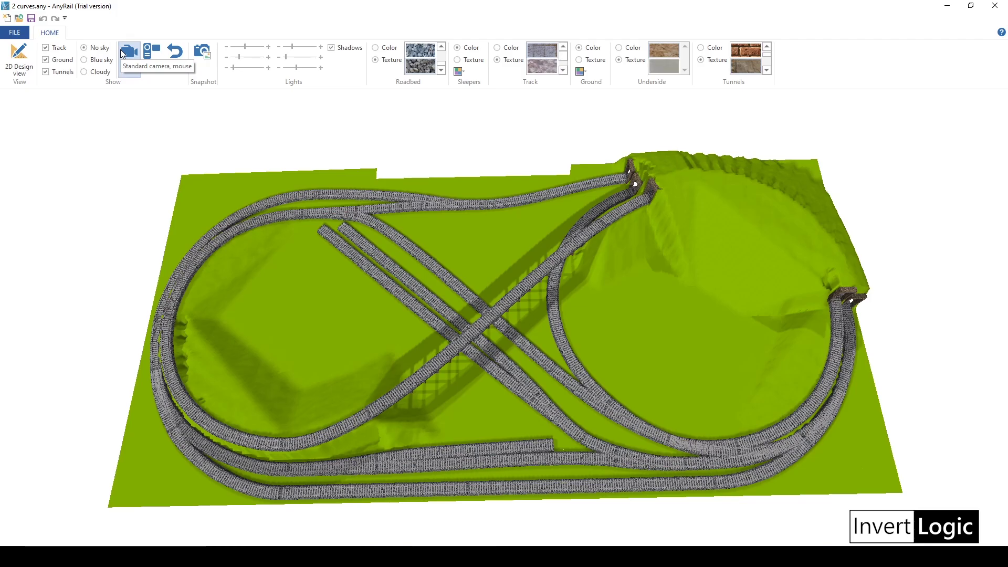
{"action": "left_click_drag", "start_coordinate": [469, 427], "coordinate": [443, 370]}
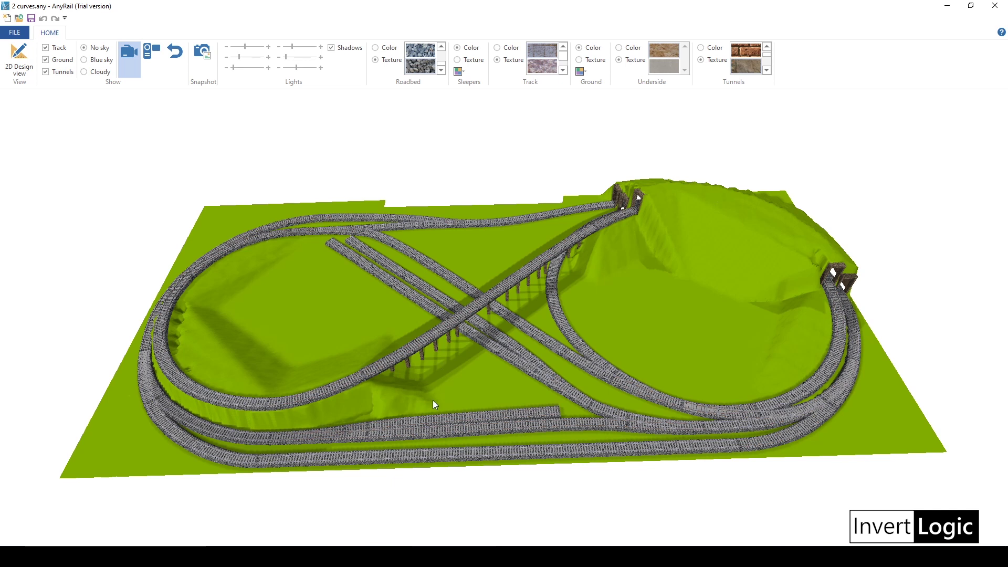
{"action": "left_click_drag", "start_coordinate": [431, 402], "coordinate": [457, 409]}
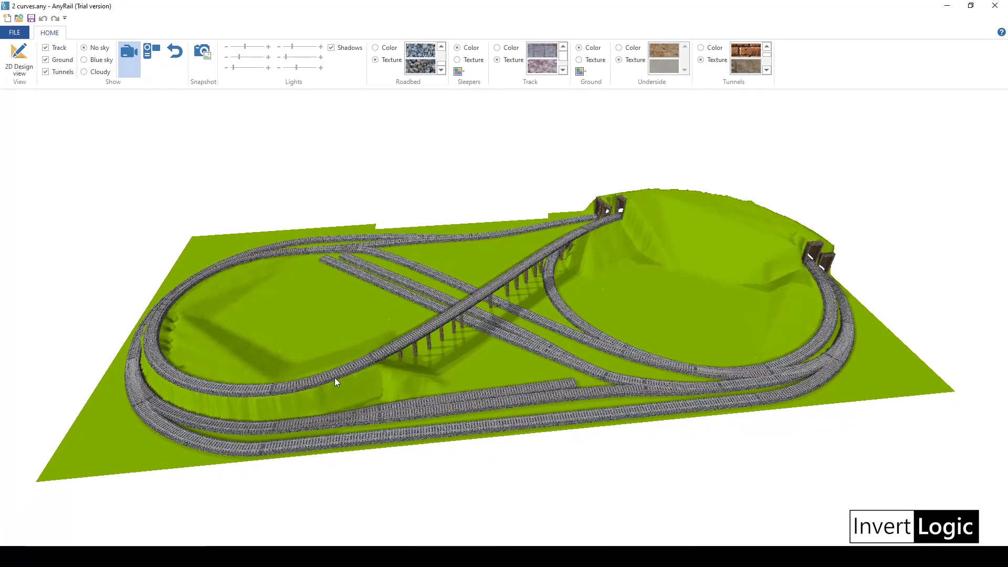
{"action": "left_click_drag", "start_coordinate": [388, 363], "coordinate": [411, 370]}
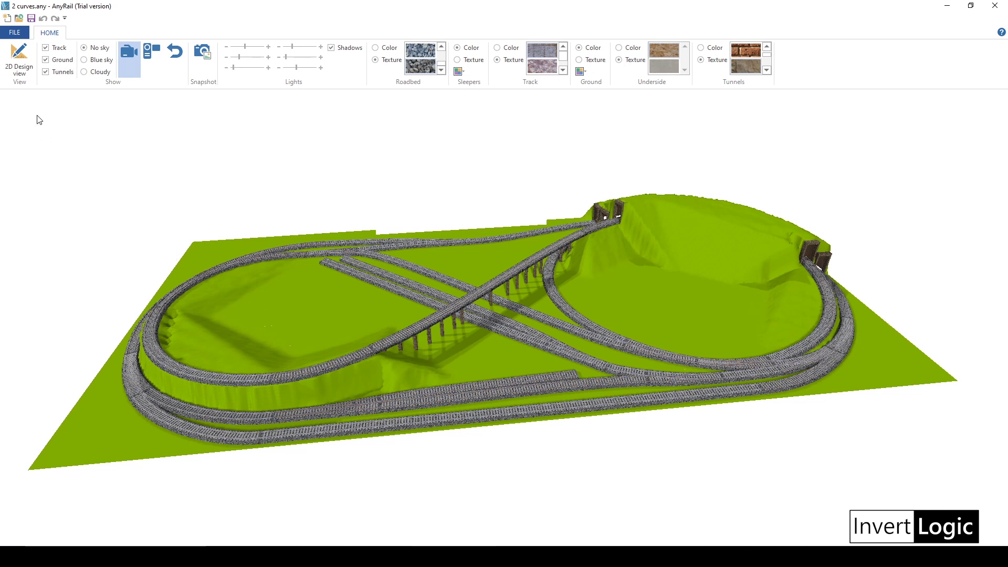
{"action": "left_click", "coordinate": [27, 62]}
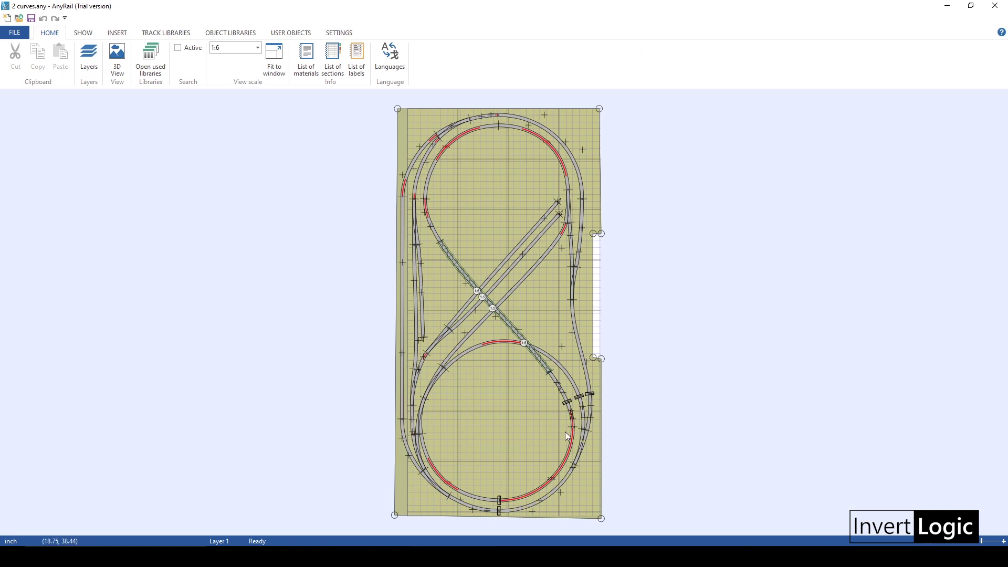
Highlight the upper loop's inner left curve, and compare the outer top curves with the inner ones, leaving the inner left curve out.
{"action": "left_click", "coordinate": [452, 260]}
{"action": "left_click", "coordinate": [531, 179]}
{"action": "left_click", "coordinate": [437, 164]}
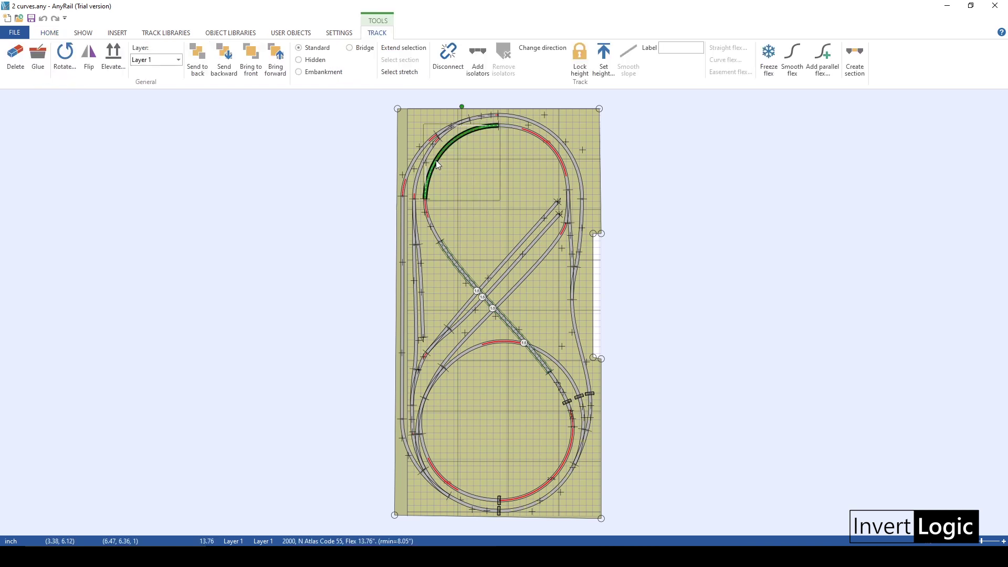
{"action": "left_click", "coordinate": [486, 116]}
{"action": "left_click", "coordinate": [521, 117], "text": "ctrl"}
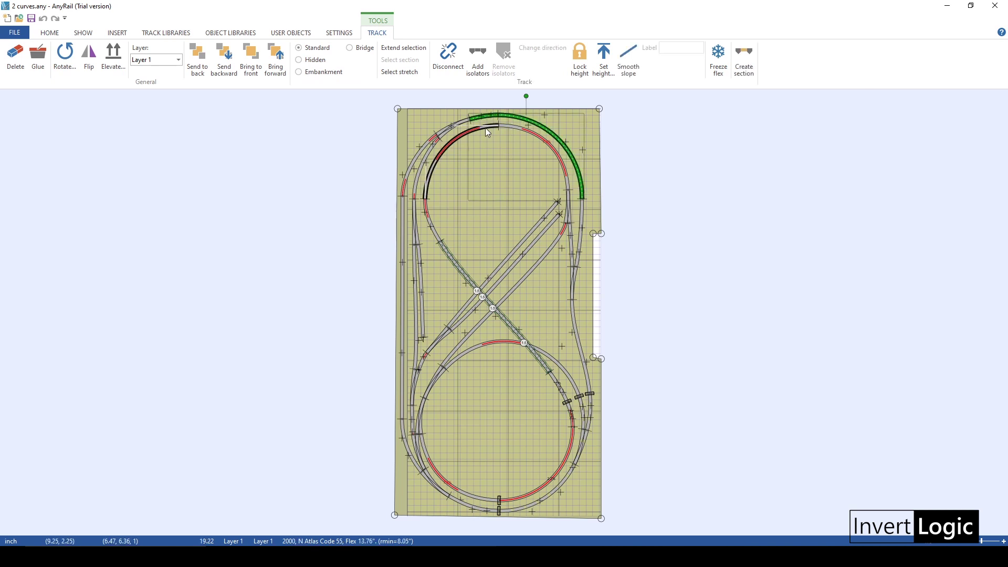
{"action": "left_click", "coordinate": [483, 126], "text": "ctrl"}
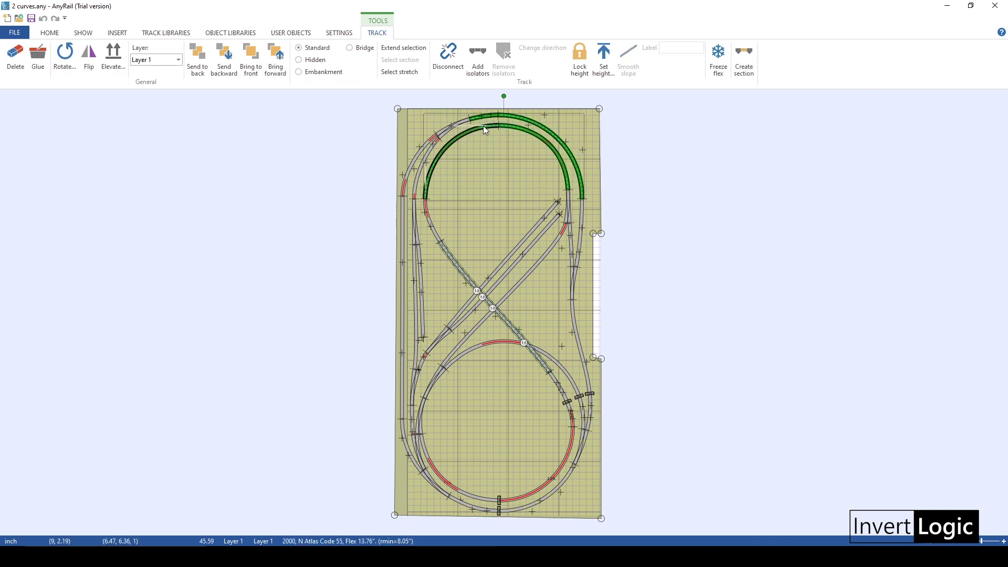
{"action": "left_click", "coordinate": [476, 127], "text": "ctrl"}
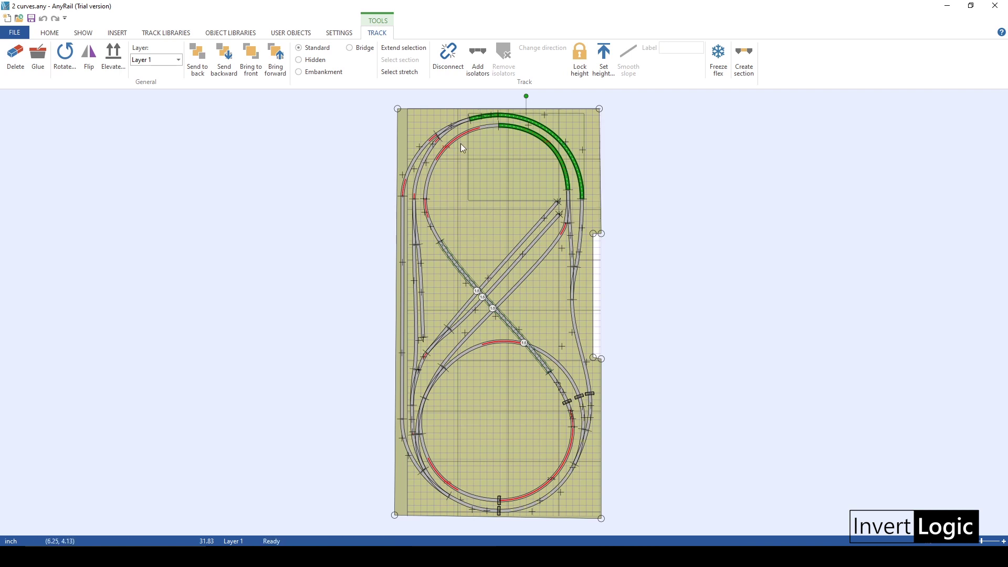
Mark the selected inner and outer curves at the upper right as Hidden track, and inspect the tunnels in 3D before returning to 2D.
{"action": "left_click", "coordinate": [299, 60]}
{"action": "left_click", "coordinate": [49, 33]}
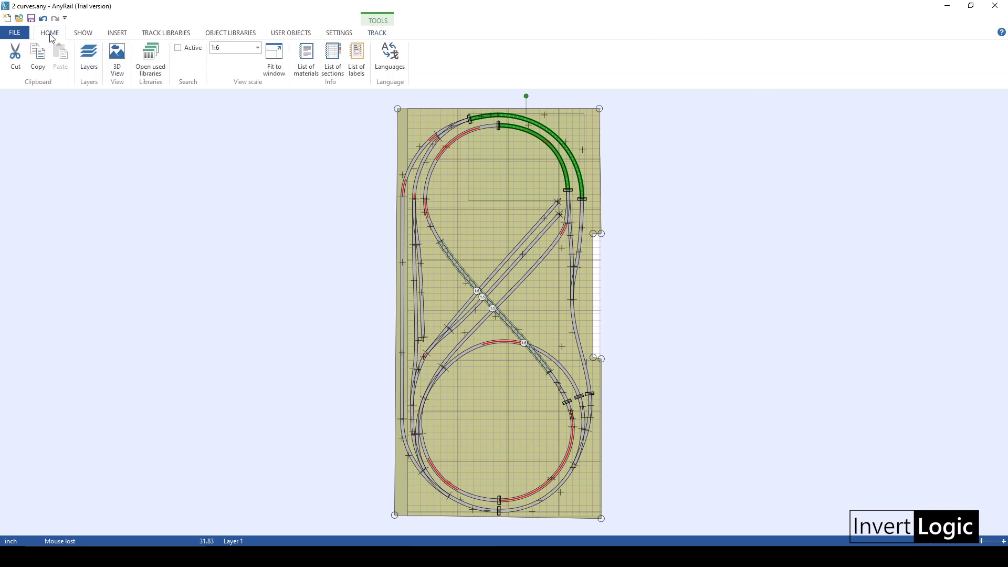
{"action": "left_click", "coordinate": [117, 57]}
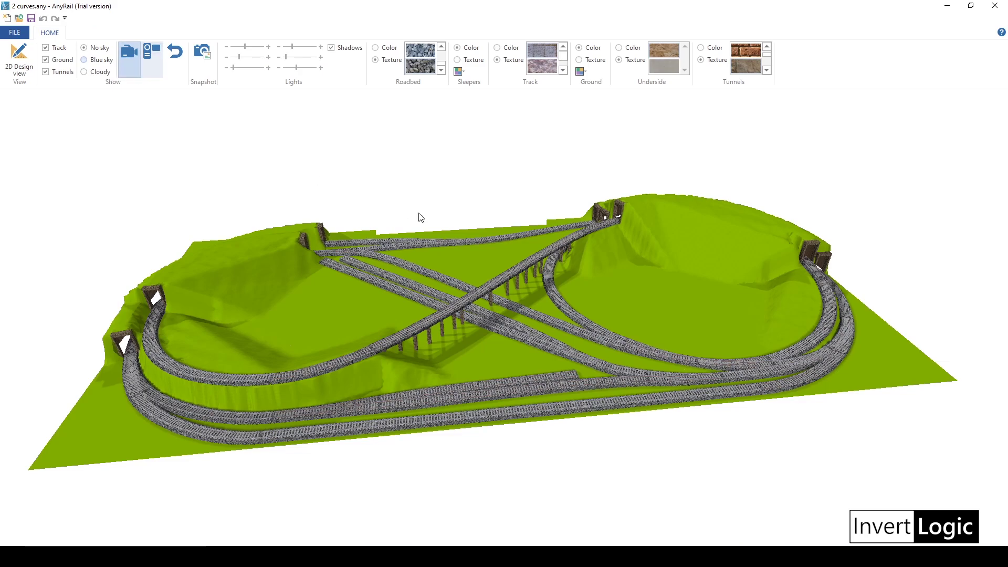
{"action": "left_click_drag", "start_coordinate": [412, 218], "coordinate": [220, 190]}
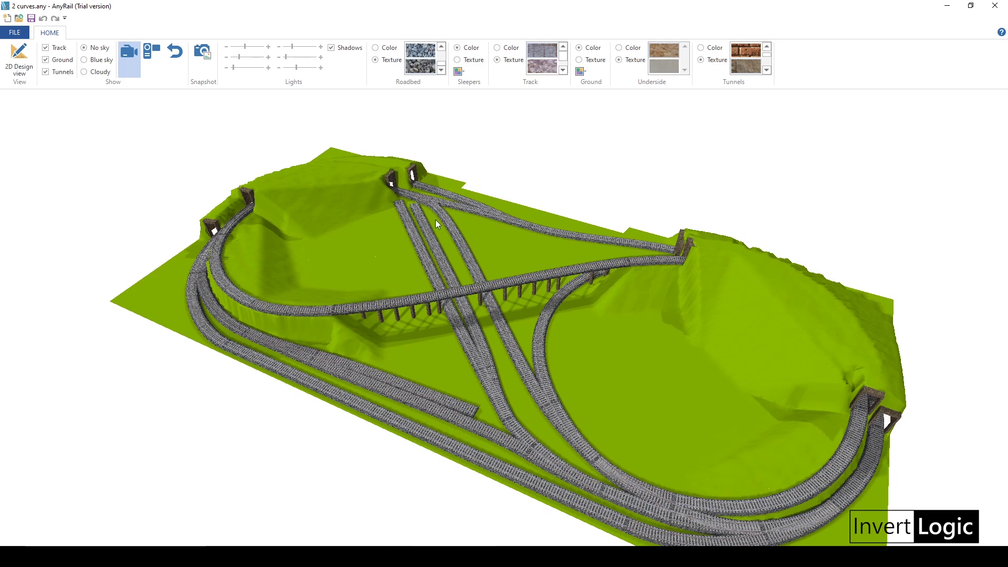
{"action": "left_click_drag", "start_coordinate": [436, 219], "coordinate": [543, 272]}
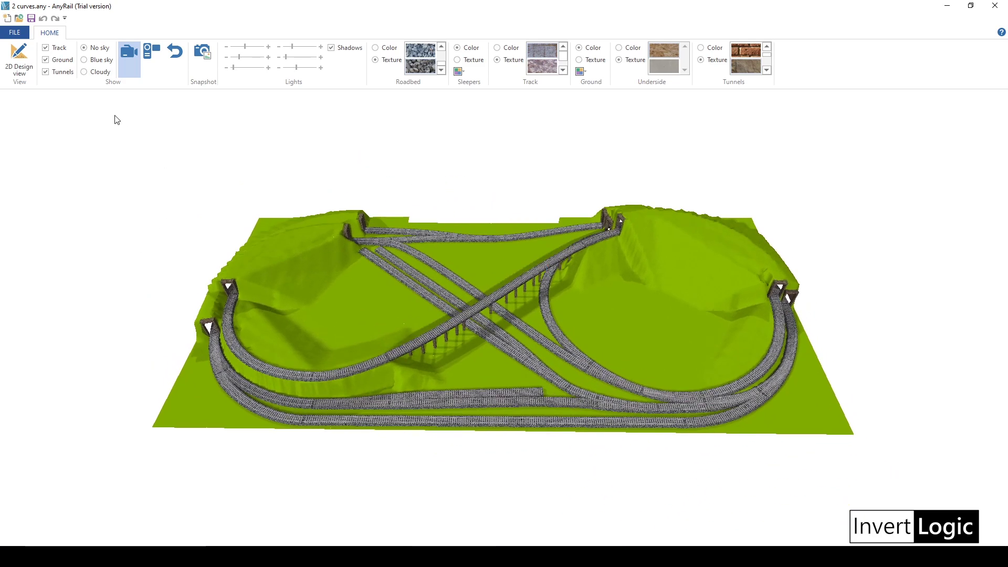
{"action": "left_click", "coordinate": [19, 58]}
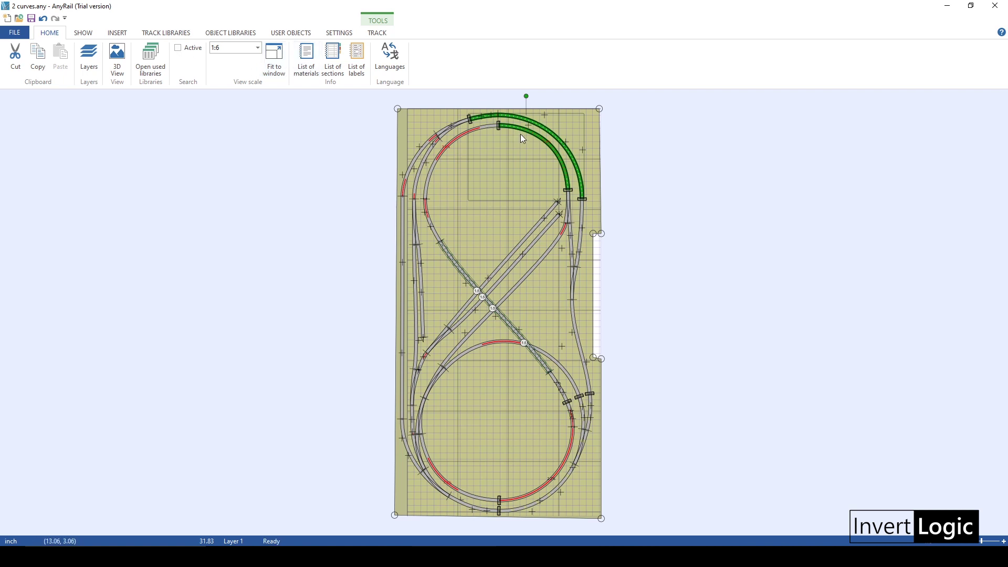
Set the inner and outer curves at the upper right back to Standard track and clear the selection.
{"action": "left_click", "coordinate": [545, 132]}
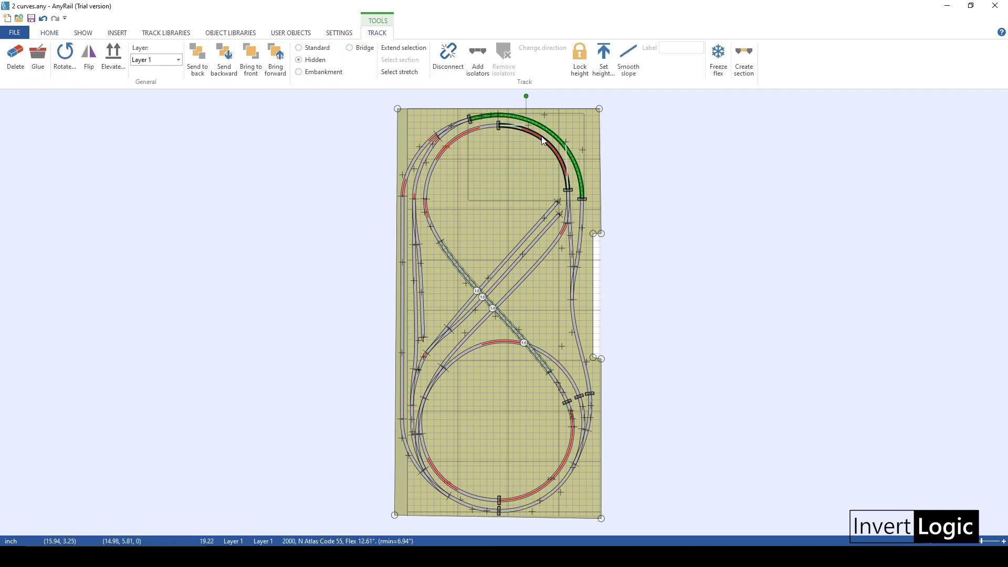
{"action": "left_click", "coordinate": [533, 131], "text": "ctrl"}
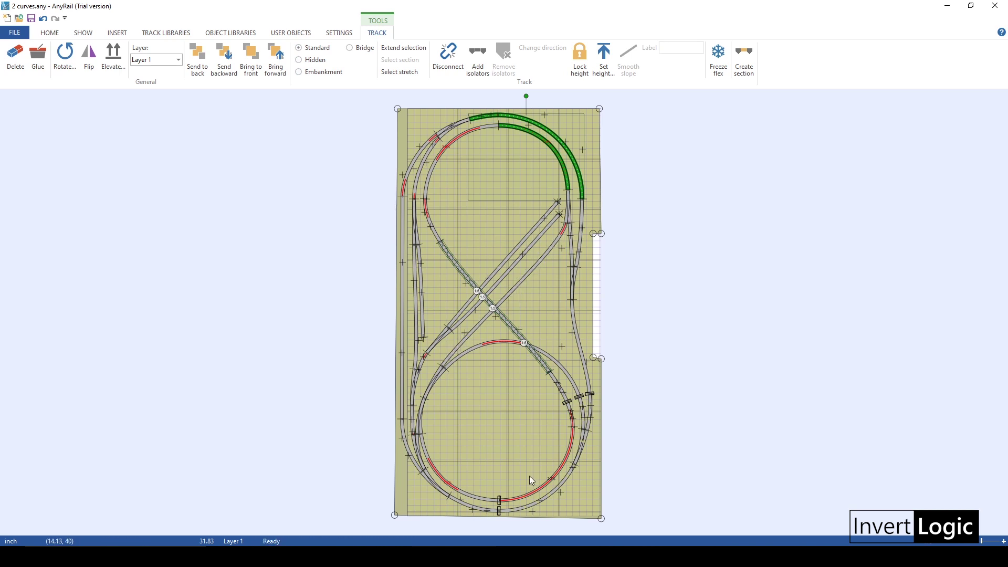
{"action": "left_click", "coordinate": [492, 204]}
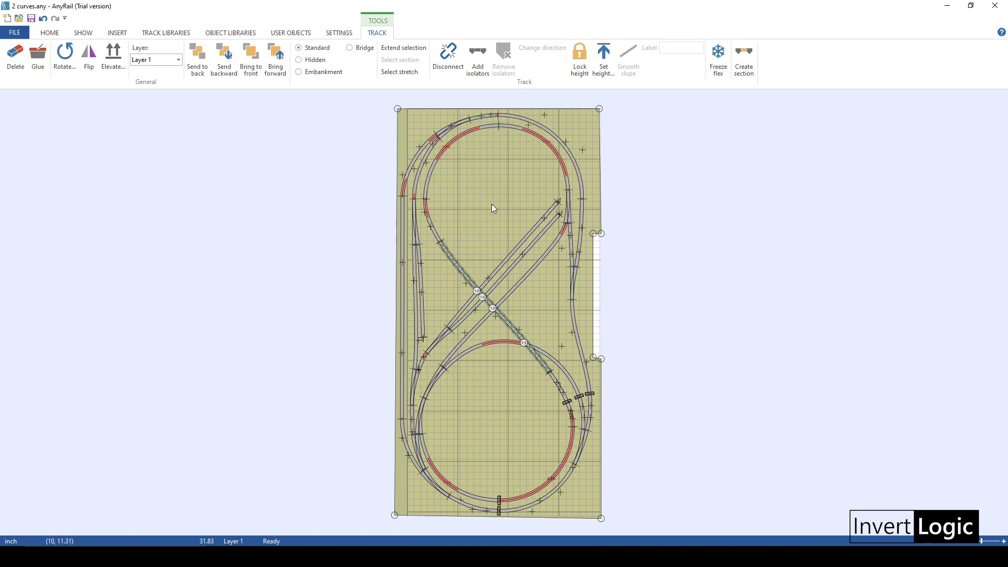
Set the upper loop's inner left curve and the curve continuing below it to Bridge, and examine the layout in 3D from several angles.
{"action": "left_click", "coordinate": [429, 191]}
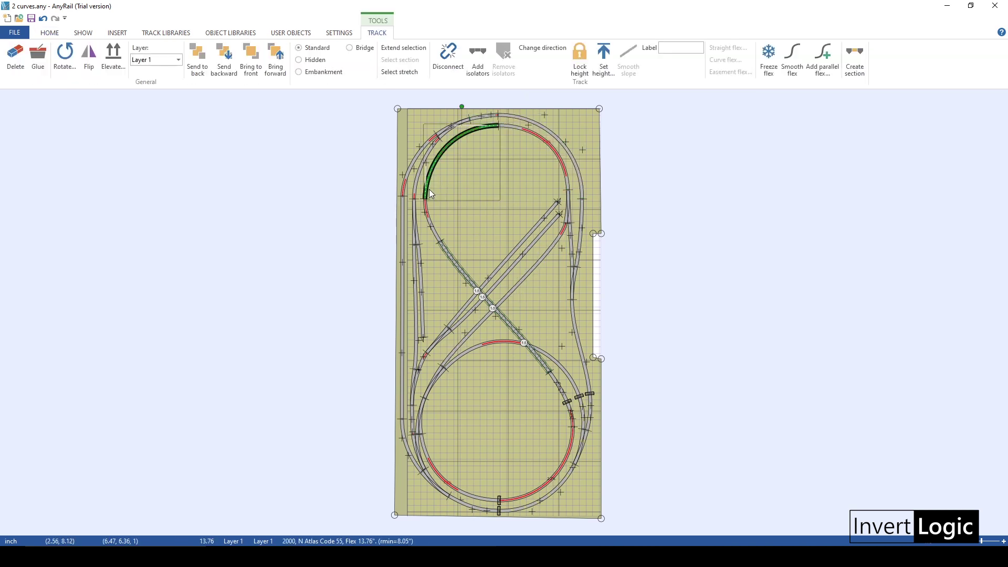
{"action": "left_click", "coordinate": [427, 220], "text": "ctrl"}
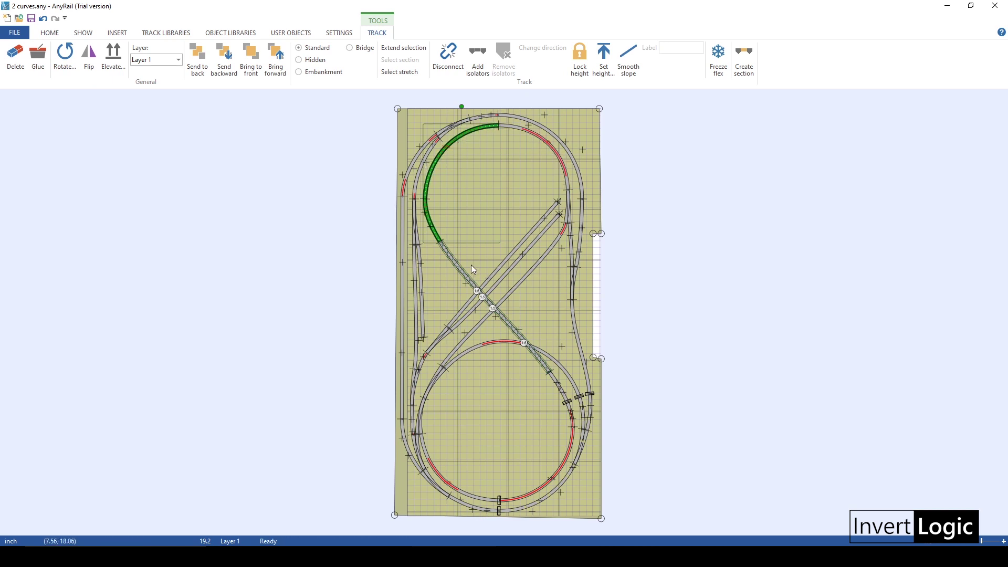
{"action": "left_click", "coordinate": [356, 52]}
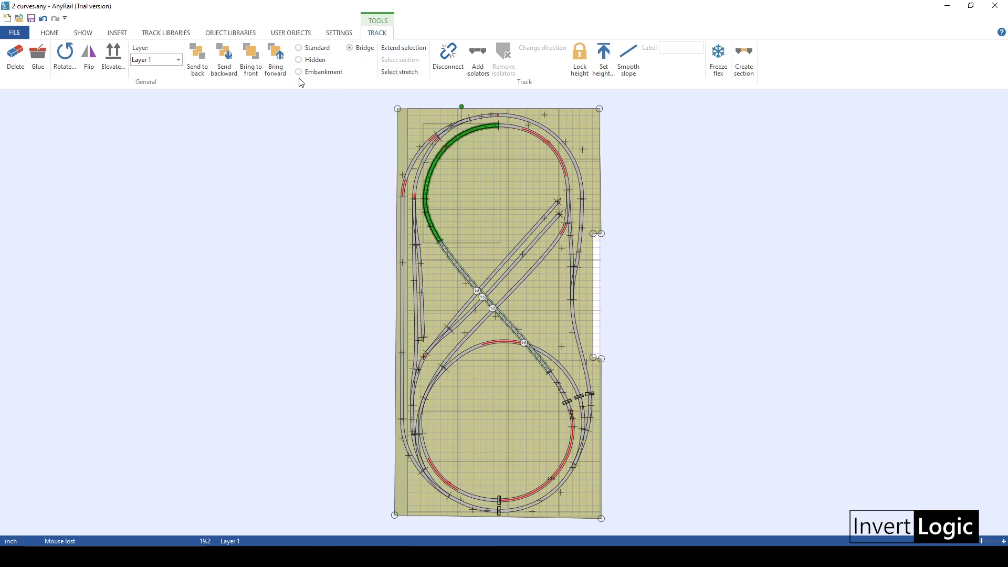
{"action": "left_click", "coordinate": [49, 32]}
{"action": "left_click", "coordinate": [116, 62]}
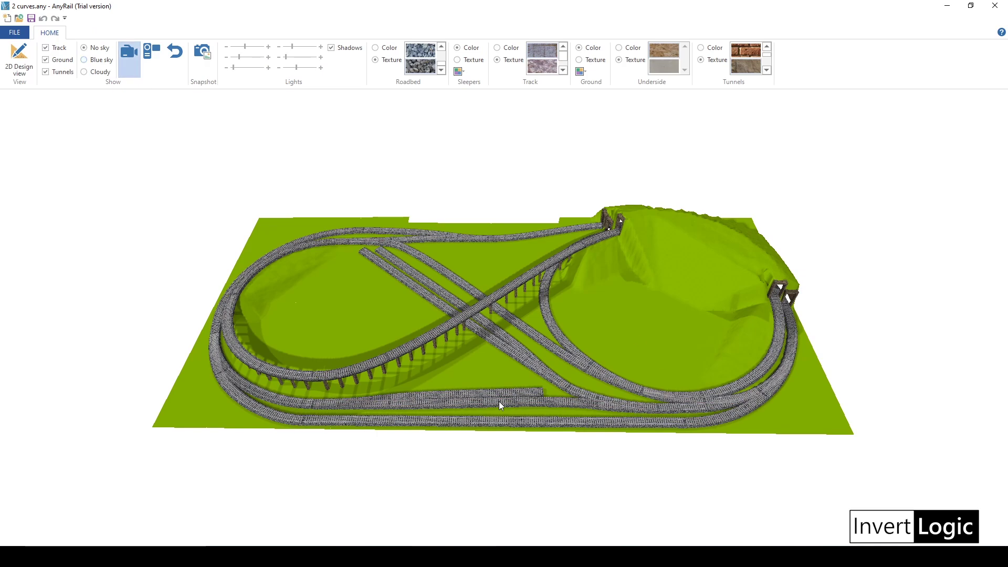
{"action": "left_click_drag", "start_coordinate": [500, 401], "coordinate": [648, 352]}
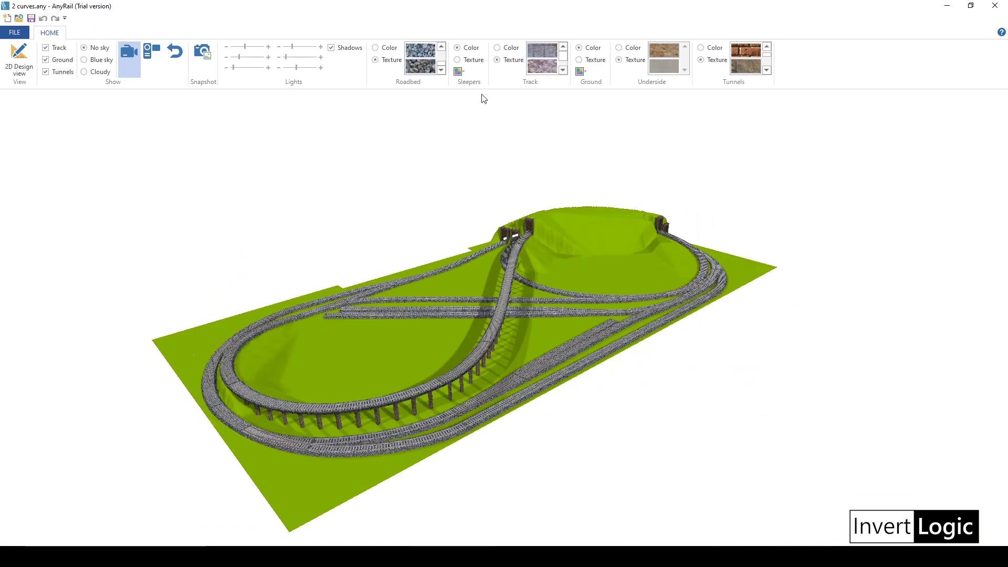
{"action": "left_click_drag", "start_coordinate": [675, 288], "coordinate": [585, 294]}
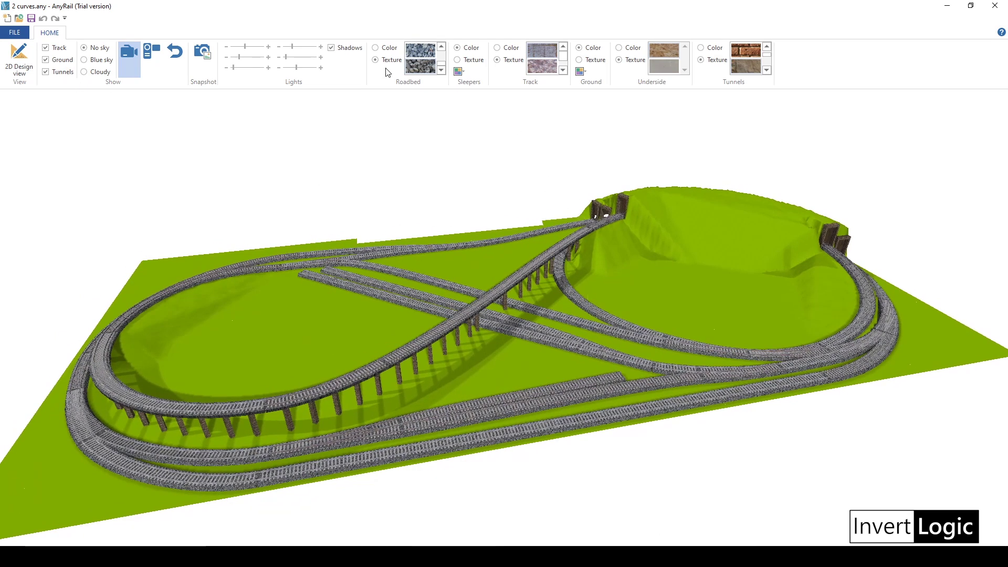
Try the blue-grey gravel roadbed texture close up at the bridge crossing, and apply the dark grey gravel texture instead.
{"action": "left_click", "coordinate": [423, 52]}
{"action": "scroll", "coordinate": [500, 381], "scroll_direction": "up", "scroll_amount": 6}
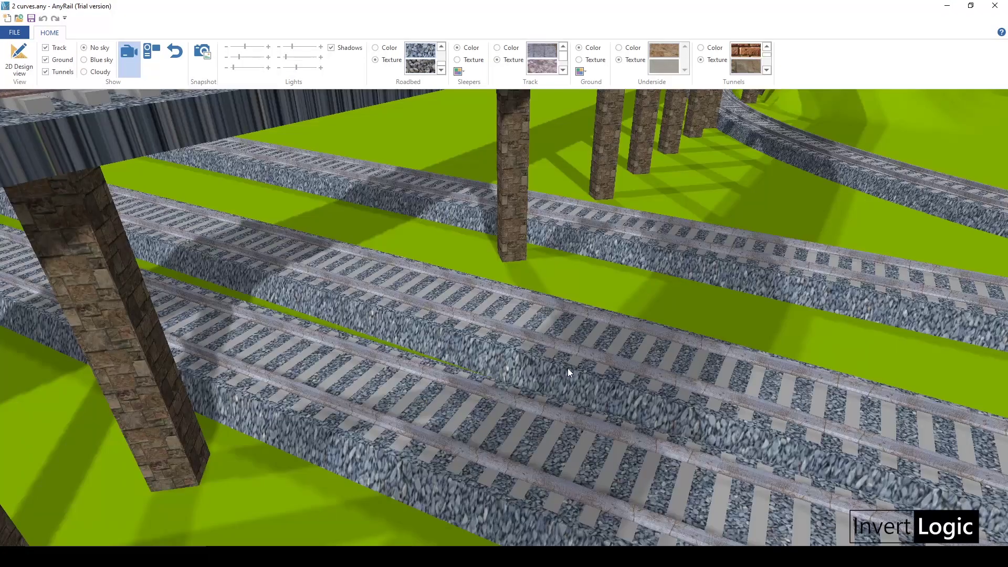
{"action": "scroll", "coordinate": [568, 368], "scroll_direction": "down", "scroll_amount": 2}
{"action": "scroll", "coordinate": [585, 364], "scroll_direction": "up", "scroll_amount": 2}
{"action": "left_click_drag", "start_coordinate": [590, 393], "coordinate": [459, 385]}
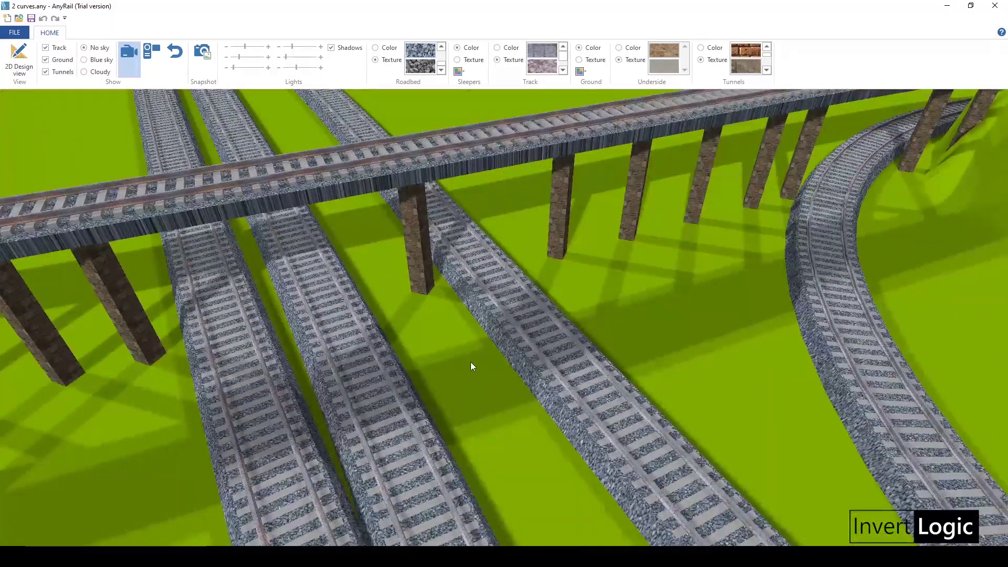
{"action": "scroll", "coordinate": [541, 230], "scroll_direction": "up", "scroll_amount": 2}
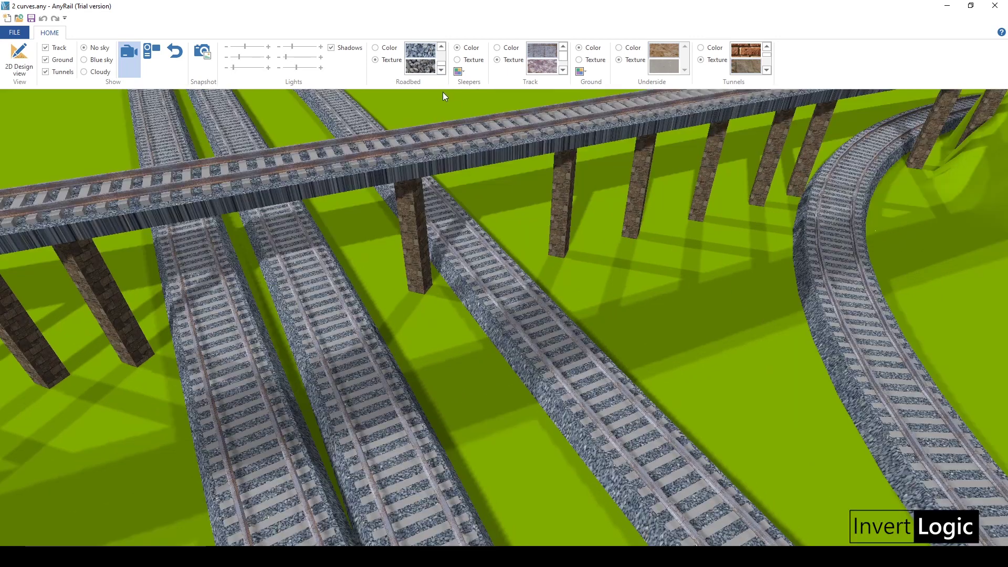
{"action": "left_click", "coordinate": [420, 67]}
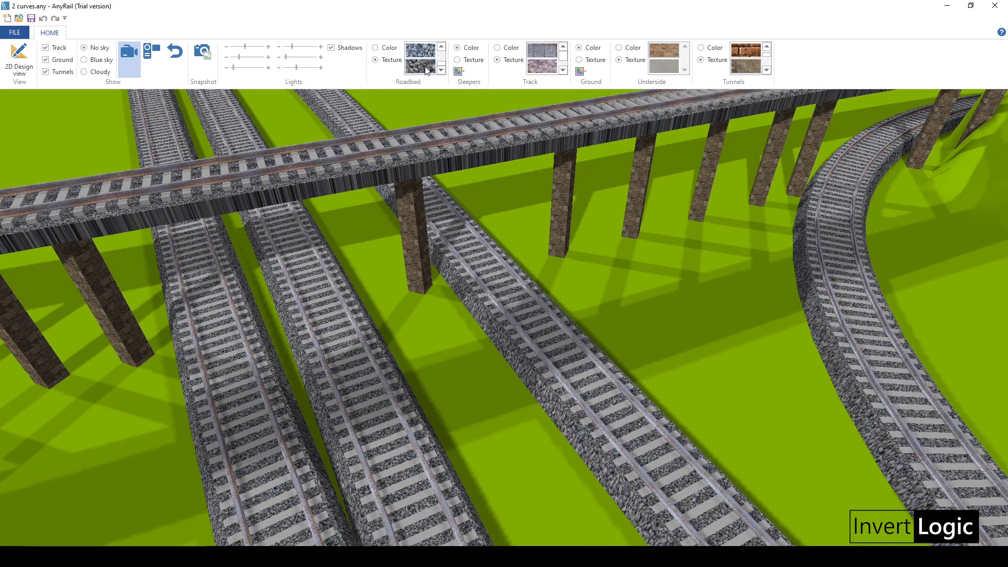
Try solid colors on the sleepers, including olive and lavender.
{"action": "left_click", "coordinate": [472, 59]}
{"action": "left_click", "coordinate": [471, 52]}
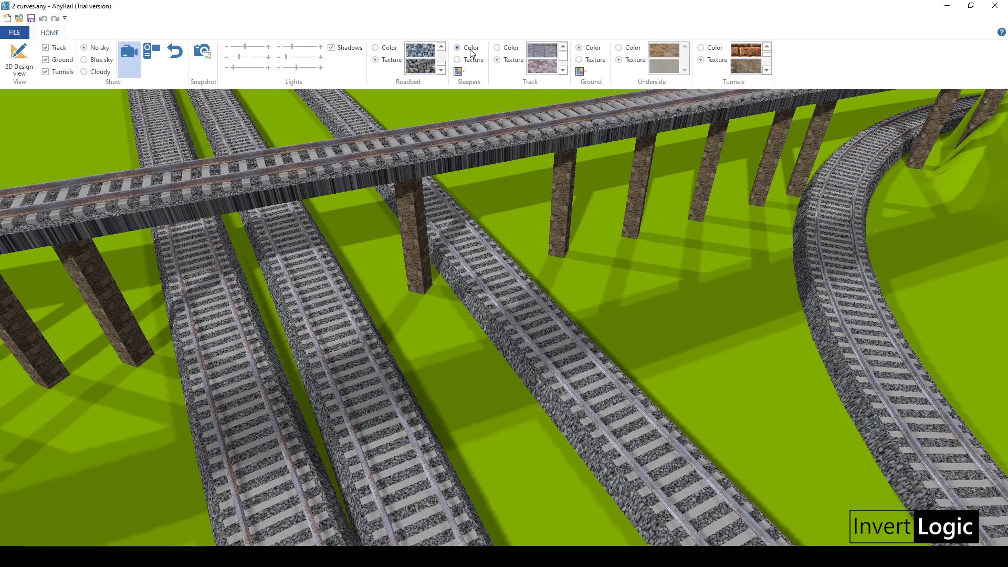
{"action": "left_click", "coordinate": [457, 75]}
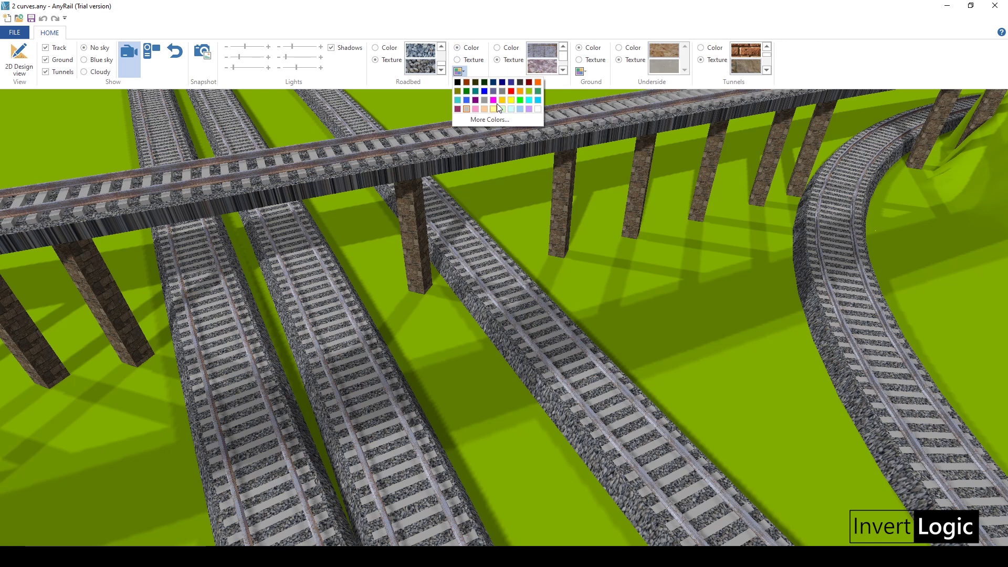
{"action": "left_click", "coordinate": [502, 100]}
{"action": "left_click", "coordinate": [458, 72]}
{"action": "left_click", "coordinate": [457, 92]}
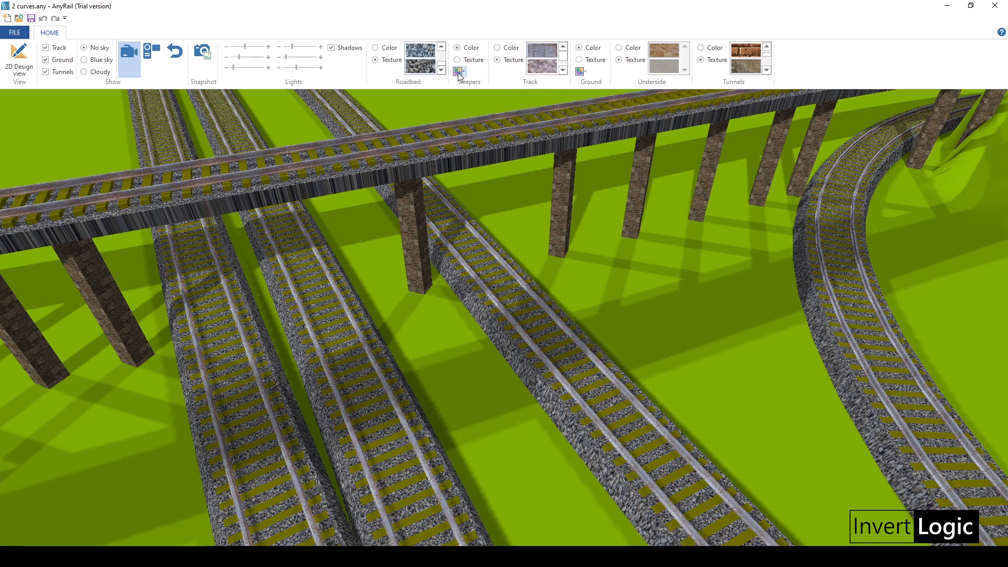
{"action": "left_click", "coordinate": [458, 73]}
{"action": "left_click", "coordinate": [527, 109]}
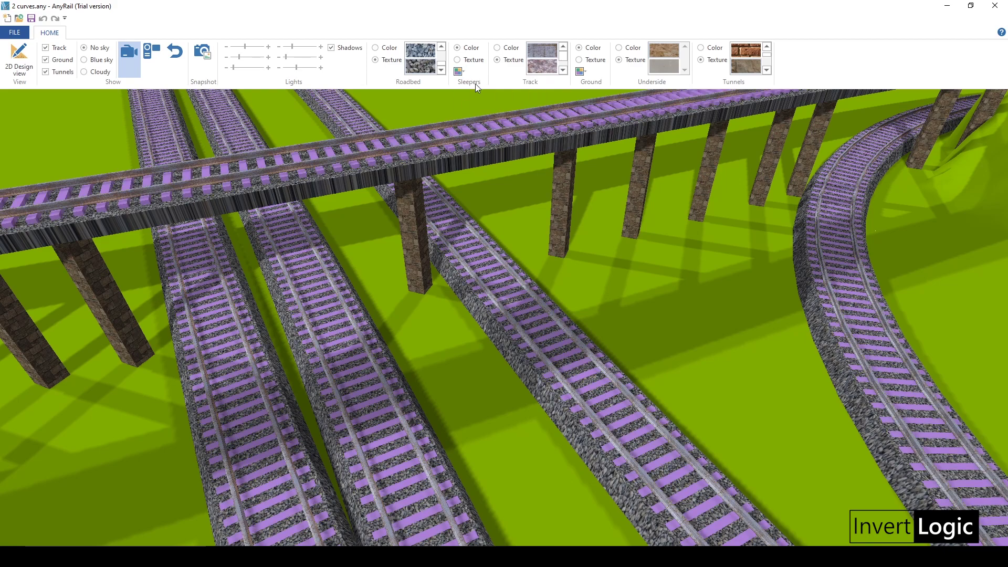
Switch the sleepers to the dark wood texture and give the rails the reddish texture, inspecting them from a low angle by the bridge.
{"action": "left_click", "coordinate": [457, 60]}
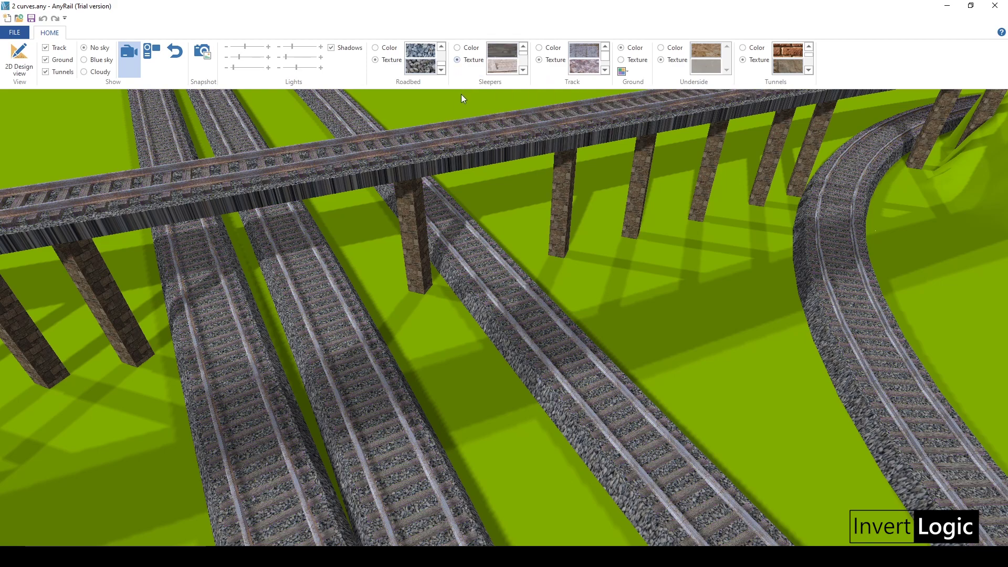
{"action": "left_click_drag", "start_coordinate": [803, 318], "coordinate": [526, 173]}
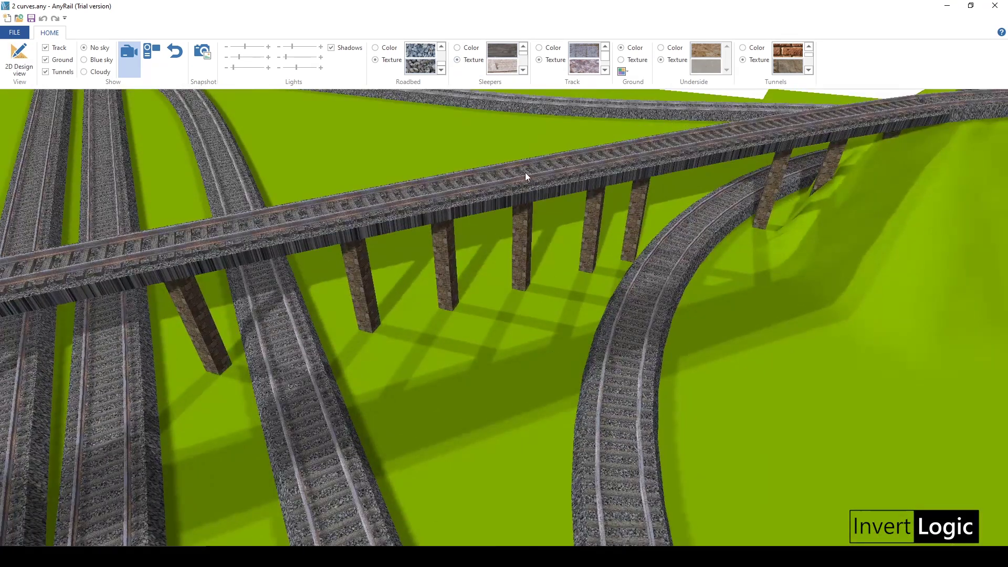
{"action": "left_click", "coordinate": [586, 67]}
{"action": "left_click_drag", "start_coordinate": [586, 206], "coordinate": [477, 320]}
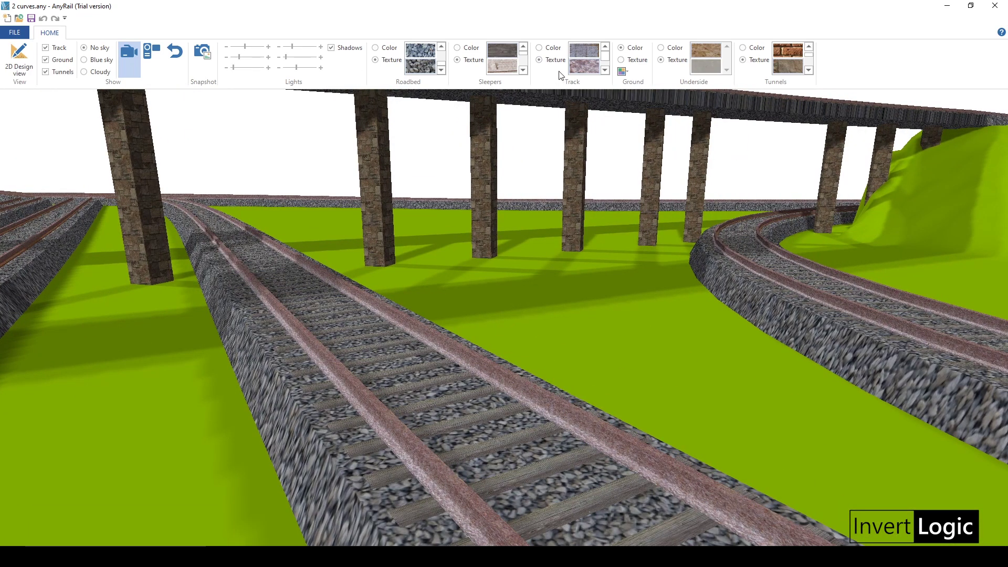
Switch the rails from texture to solid color, and try reddish brown and dark olive on them.
{"action": "left_click", "coordinate": [552, 51]}
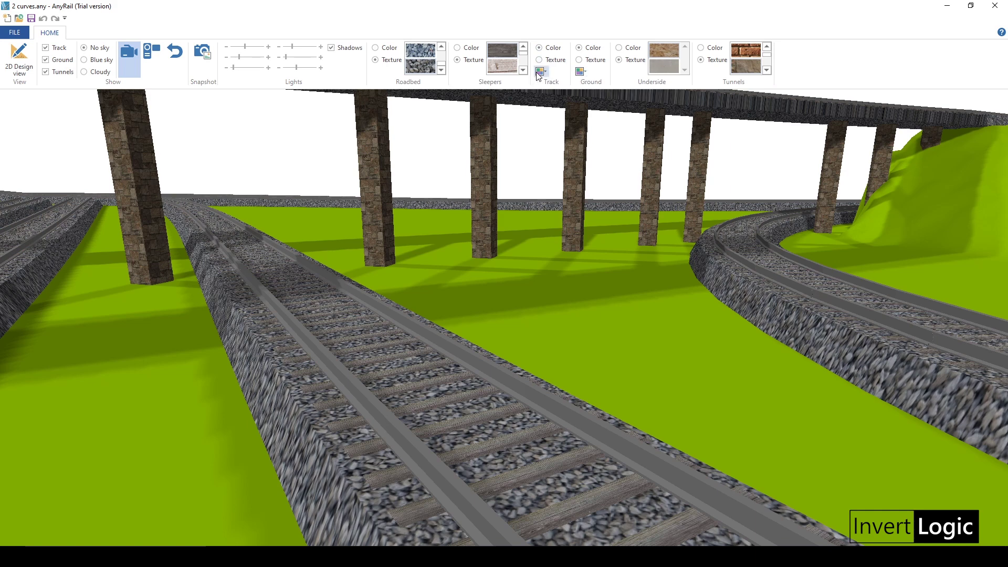
{"action": "left_click", "coordinate": [538, 71]}
{"action": "left_click", "coordinate": [548, 82]}
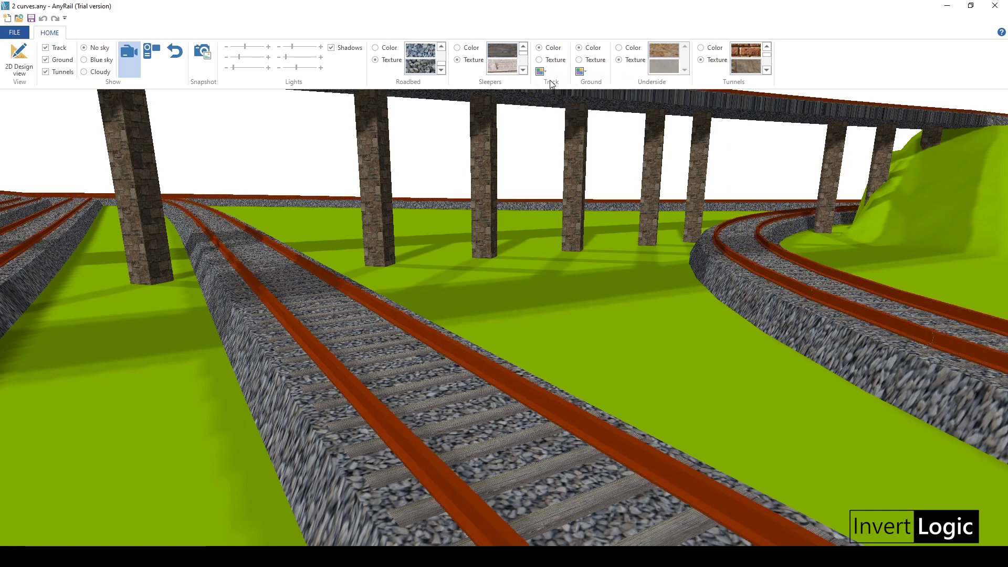
{"action": "left_click", "coordinate": [546, 73]}
{"action": "left_click", "coordinate": [558, 83]}
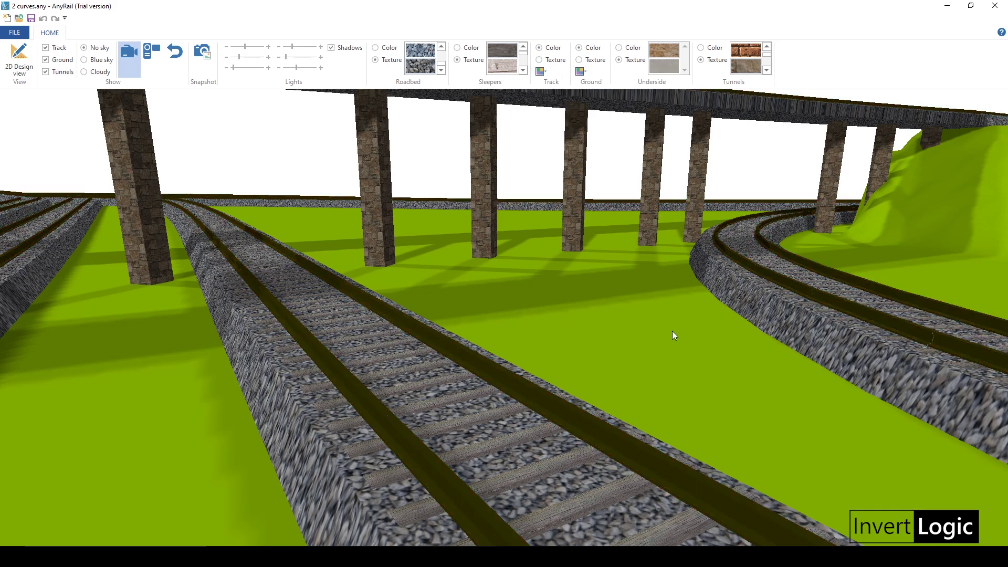
{"action": "left_click_drag", "start_coordinate": [672, 331], "coordinate": [652, 282]}
Compare grey and blue-grey as the rail color, and settle on grey.
{"action": "left_click", "coordinate": [546, 72]}
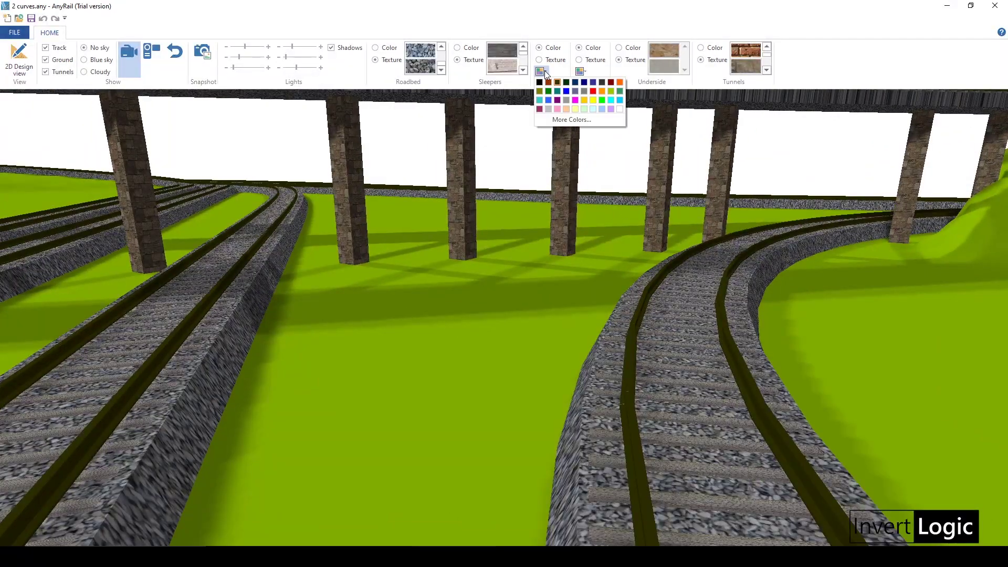
{"action": "left_click", "coordinate": [583, 91]}
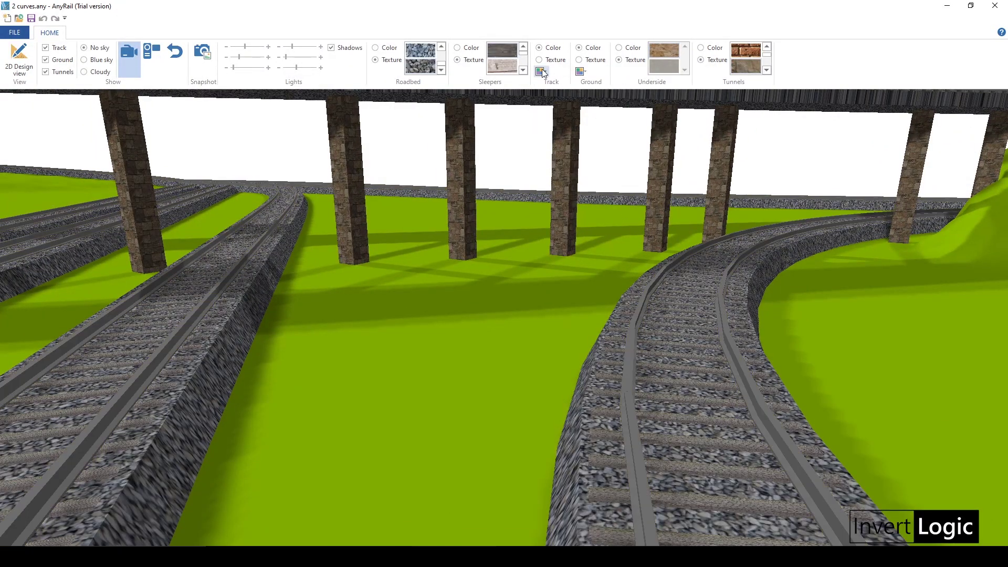
{"action": "left_click", "coordinate": [542, 71]}
{"action": "left_click", "coordinate": [577, 92]}
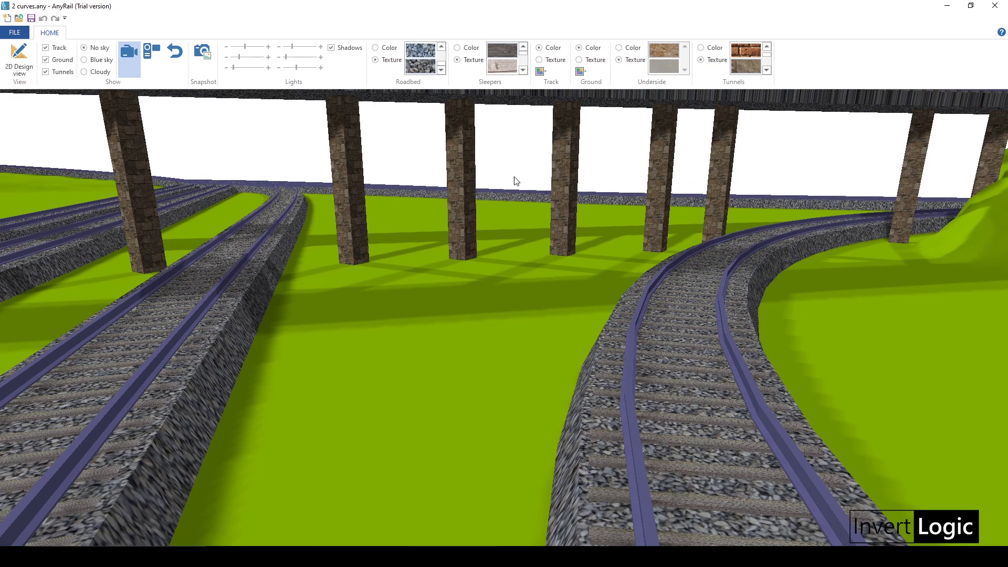
{"action": "left_click", "coordinate": [543, 72]}
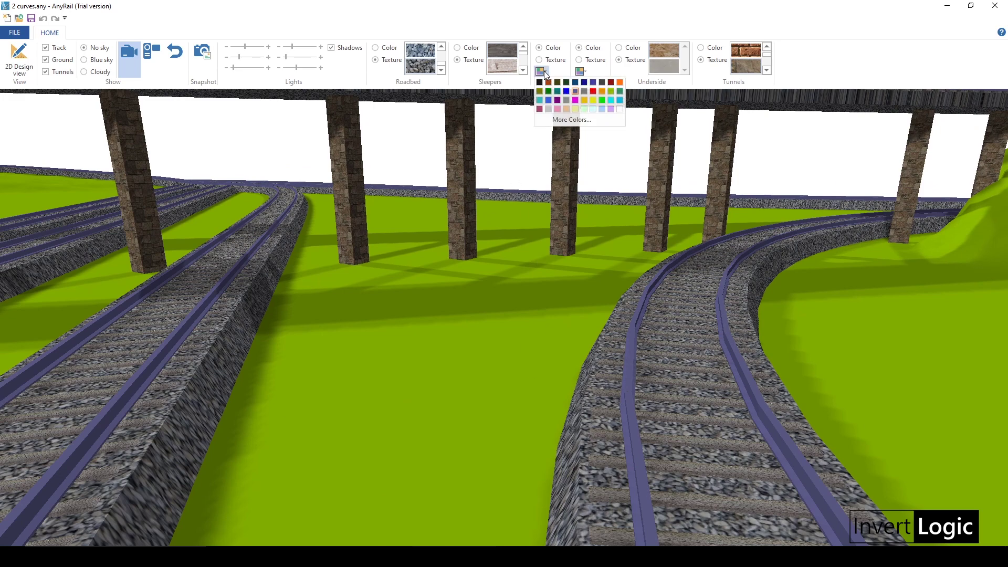
{"action": "left_click", "coordinate": [584, 91]}
Set the rails to a darker grey from the extended color choices and inspect them near the bridge.
{"action": "left_click_drag", "start_coordinate": [559, 215], "coordinate": [646, 367]}
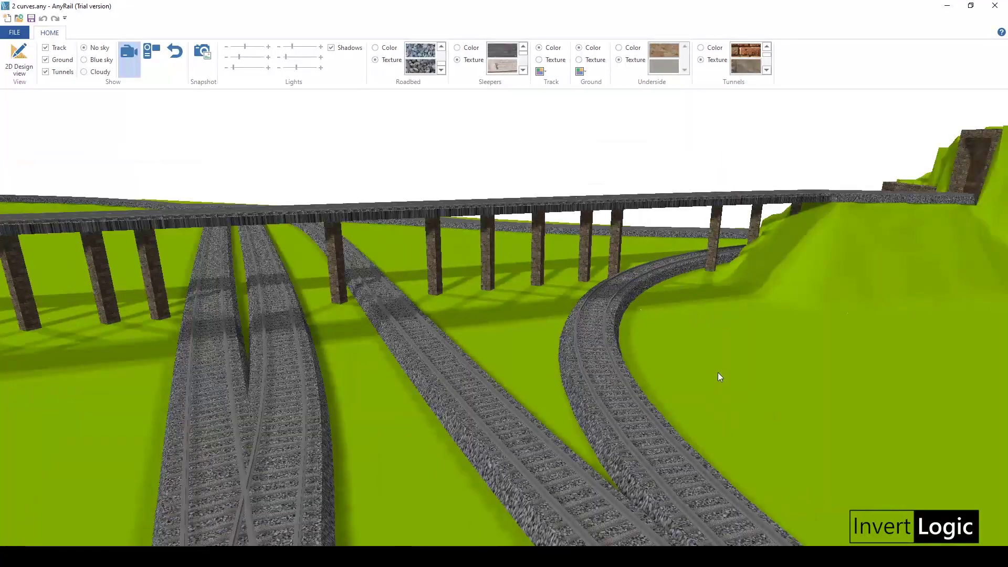
{"action": "left_click_drag", "start_coordinate": [719, 376], "coordinate": [515, 150]}
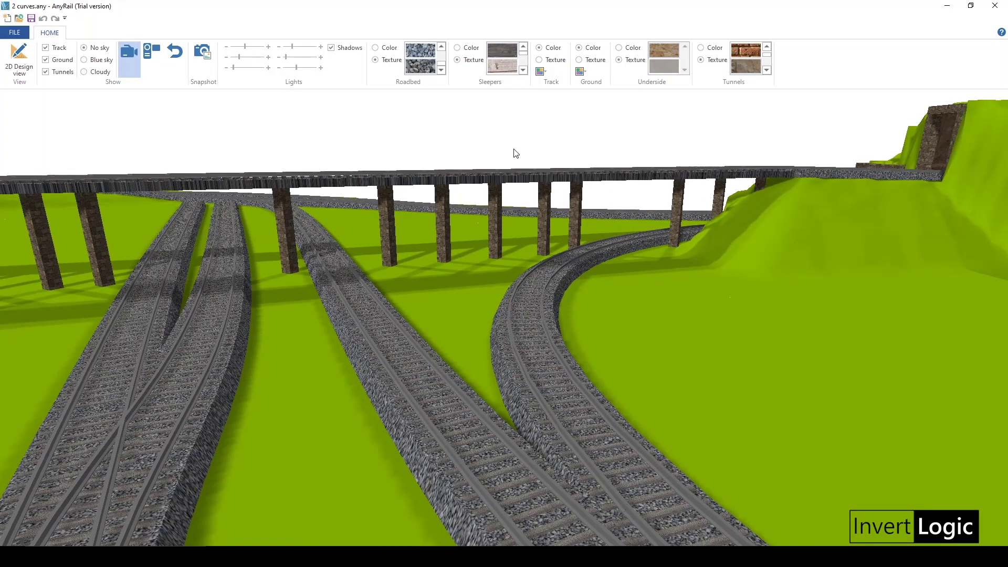
{"action": "left_click", "coordinate": [541, 72]}
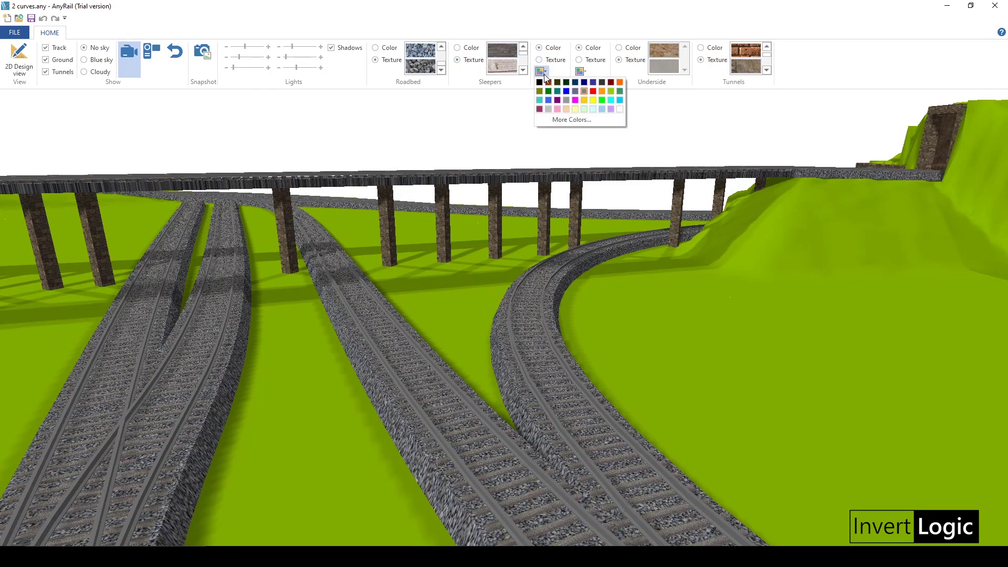
{"action": "left_click", "coordinate": [566, 125]}
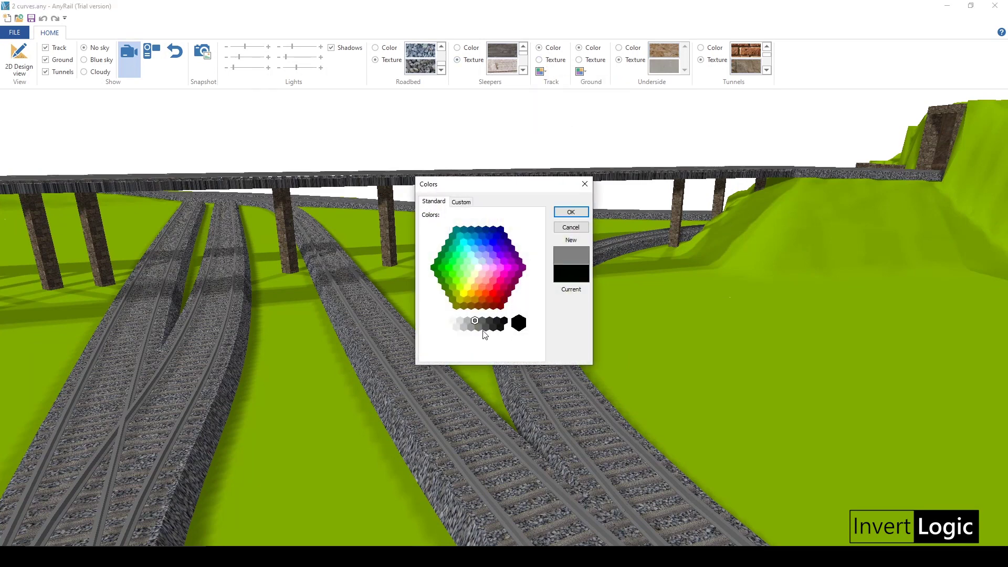
{"action": "left_click", "coordinate": [478, 326]}
{"action": "left_click", "coordinate": [485, 326]}
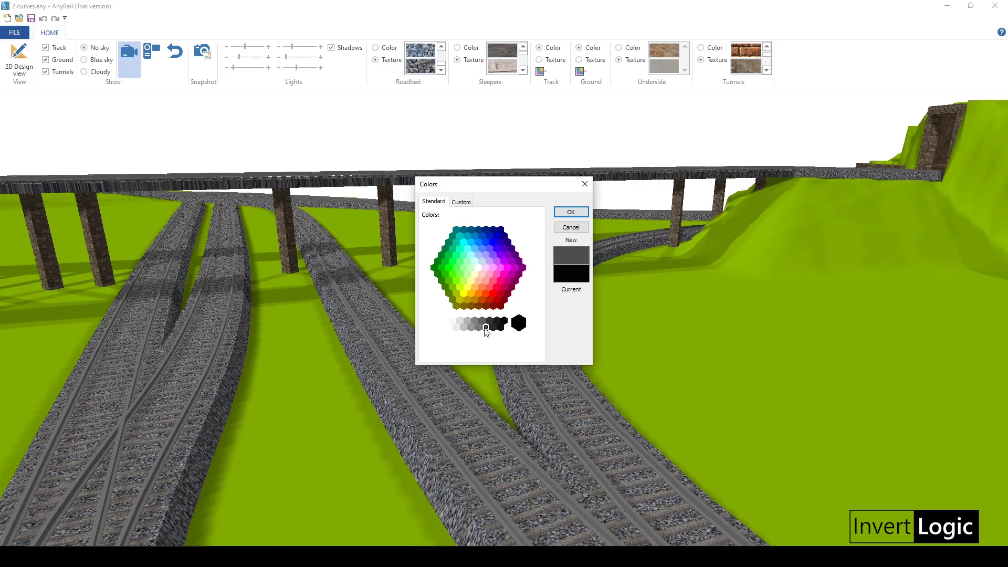
{"action": "left_click", "coordinate": [571, 212]}
{"action": "scroll", "coordinate": [609, 338], "scroll_direction": "up", "scroll_amount": 5}
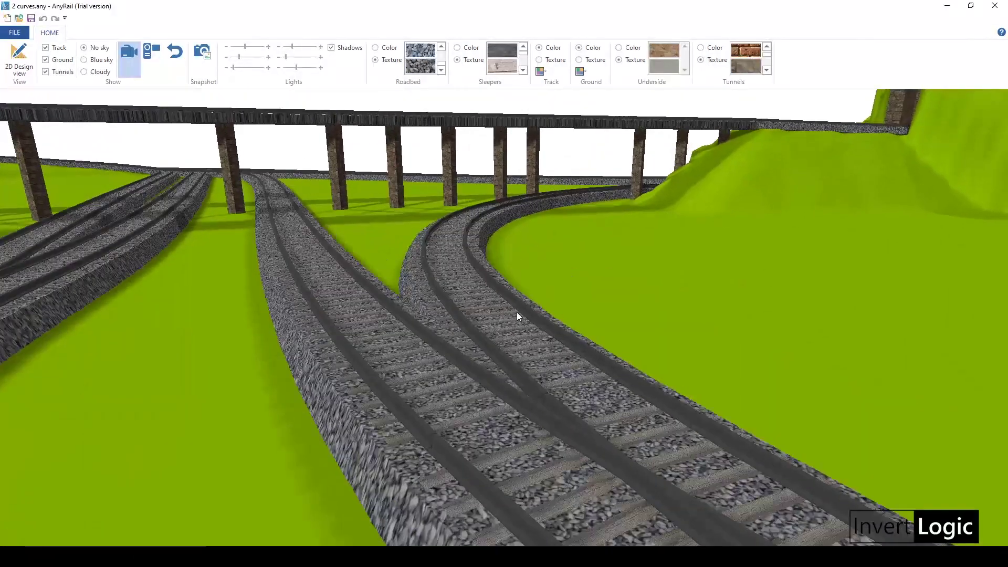
{"action": "scroll", "coordinate": [516, 307], "scroll_direction": "down", "scroll_amount": 5}
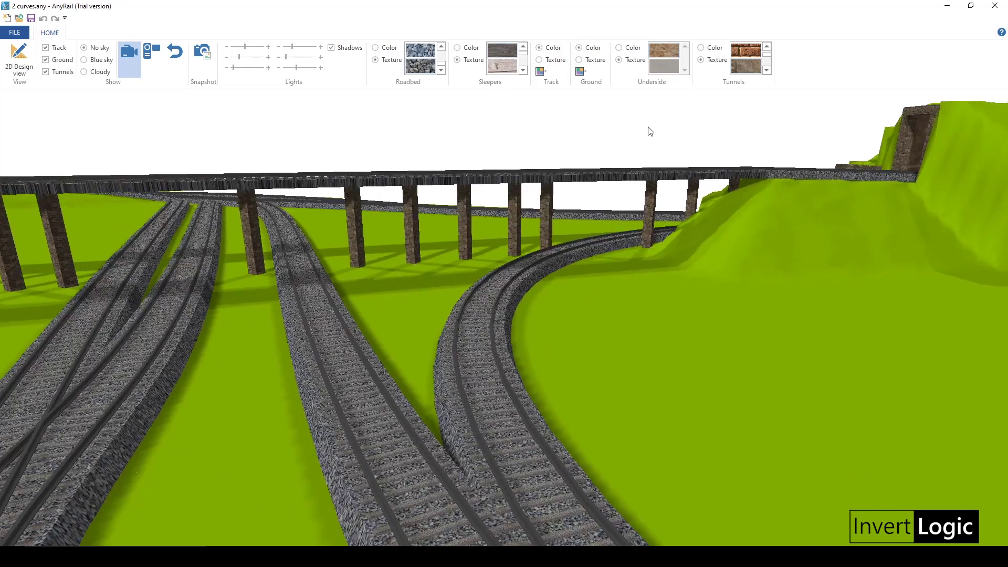
Try the leafy grass texture on the ground and look it over, then return the ground to solid color.
{"action": "left_click", "coordinate": [580, 60]}
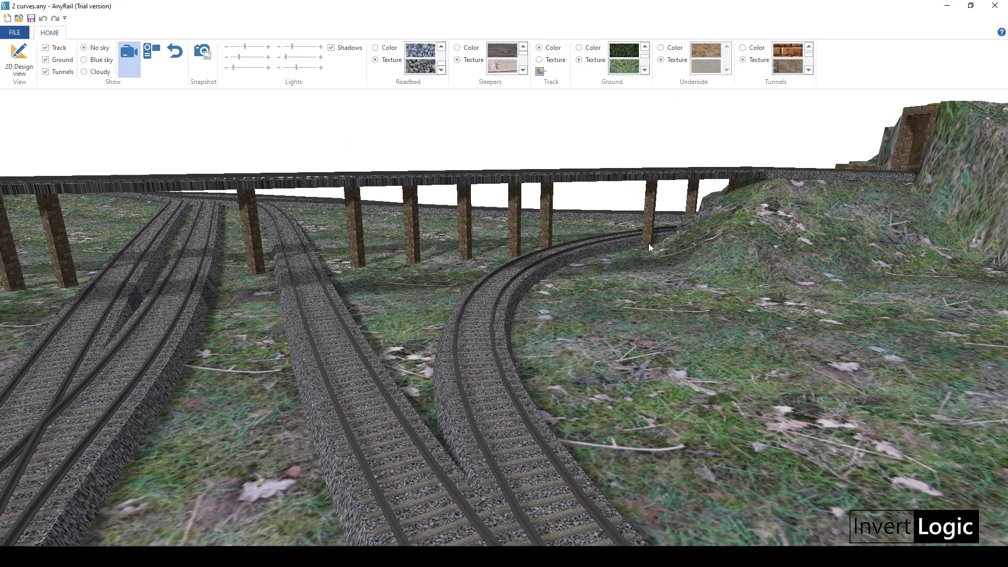
{"action": "left_click_drag", "start_coordinate": [649, 247], "coordinate": [614, 95]}
{"action": "left_click", "coordinate": [579, 48]}
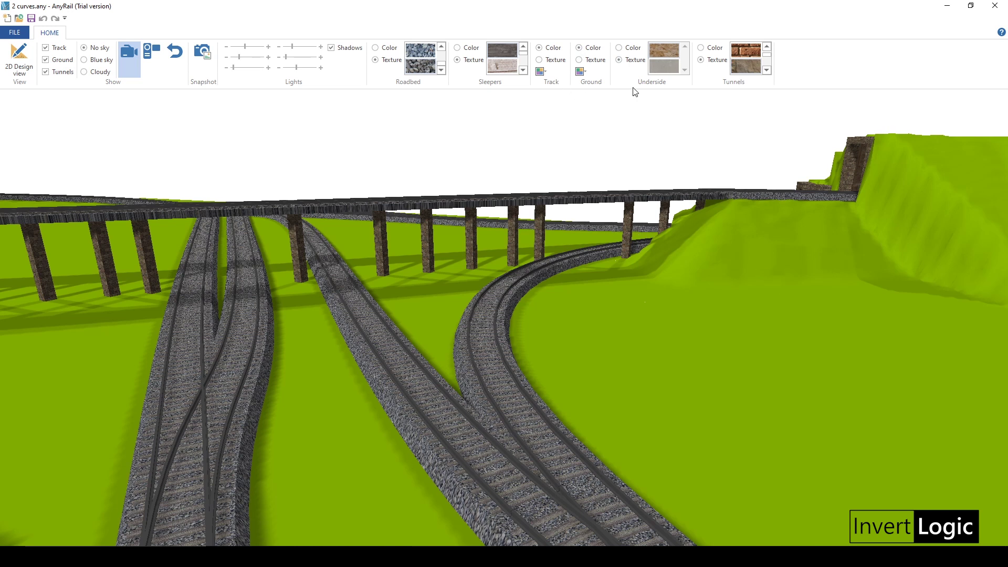
Switch the underside to solid color while viewing the tunnel entrances, then return it to texture.
{"action": "left_click_drag", "start_coordinate": [652, 93], "coordinate": [617, 147]}
{"action": "left_click", "coordinate": [620, 48]}
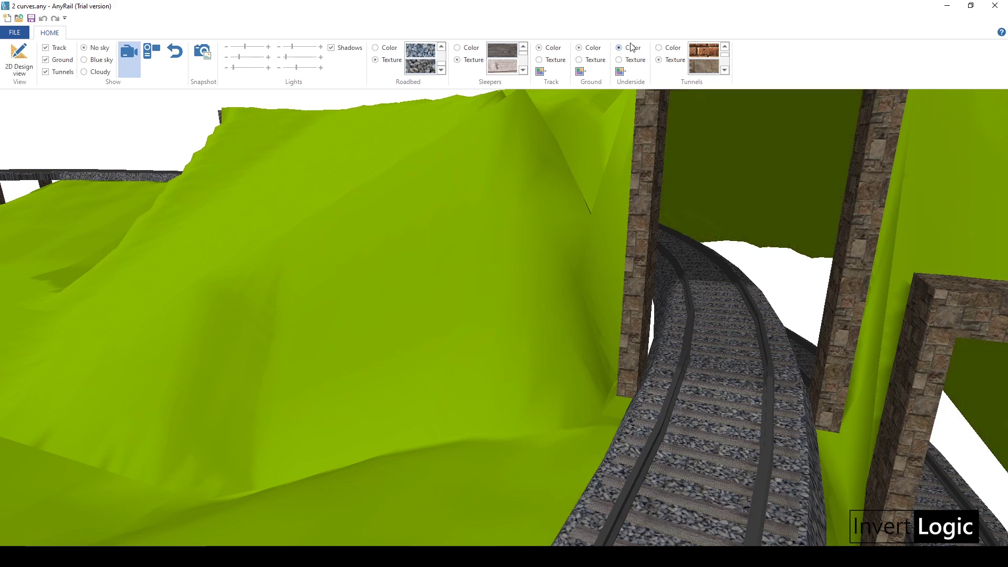
{"action": "left_click", "coordinate": [634, 60]}
{"action": "left_click_drag", "start_coordinate": [739, 162], "coordinate": [691, 201]}
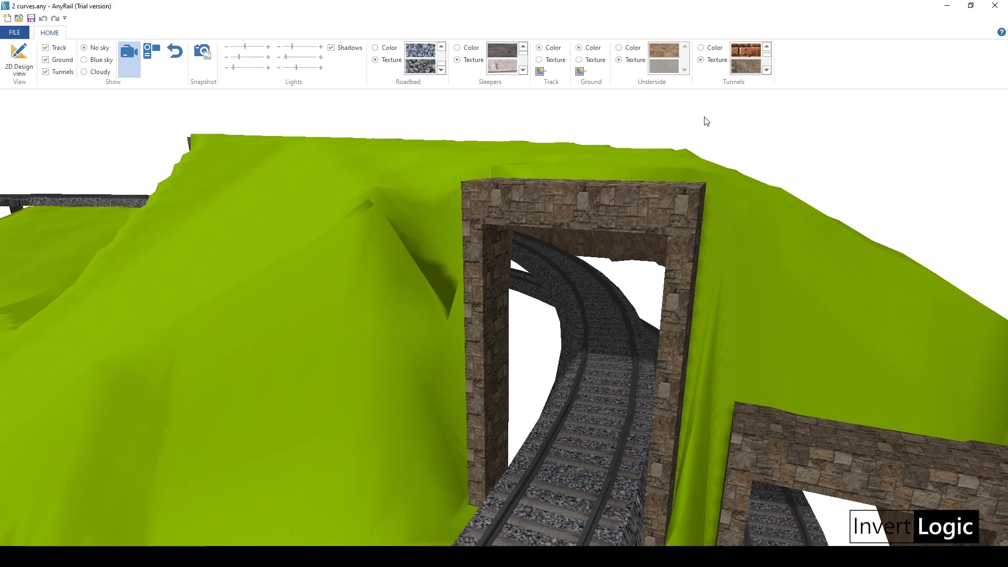
Try solid color on the tunnel portals and bridge pillars, then switch them back to texture.
{"action": "left_click_drag", "start_coordinate": [706, 121], "coordinate": [526, 186]}
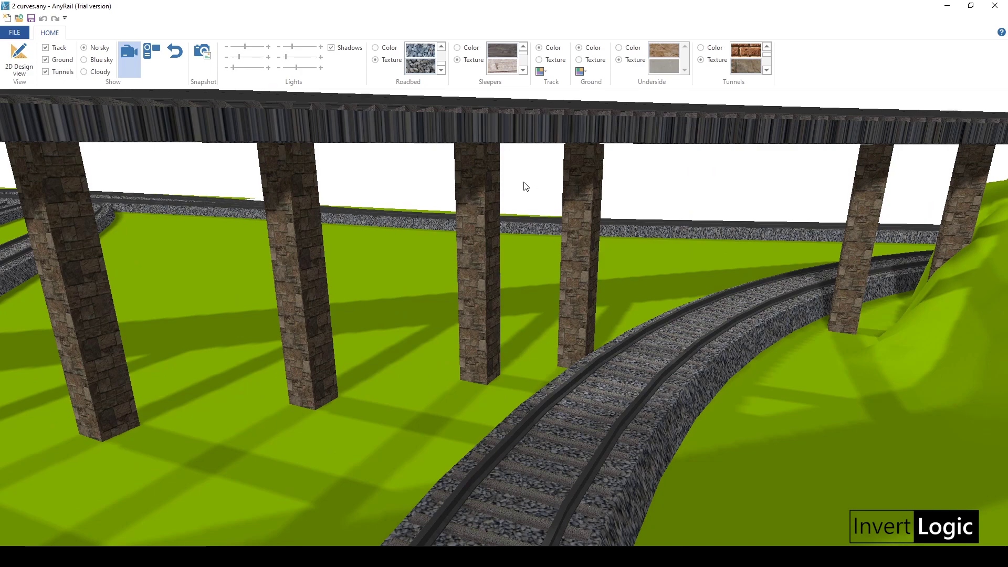
{"action": "left_click", "coordinate": [714, 48]}
{"action": "left_click", "coordinate": [707, 62]}
{"action": "scroll", "coordinate": [636, 269], "scroll_direction": "down", "scroll_amount": 10}
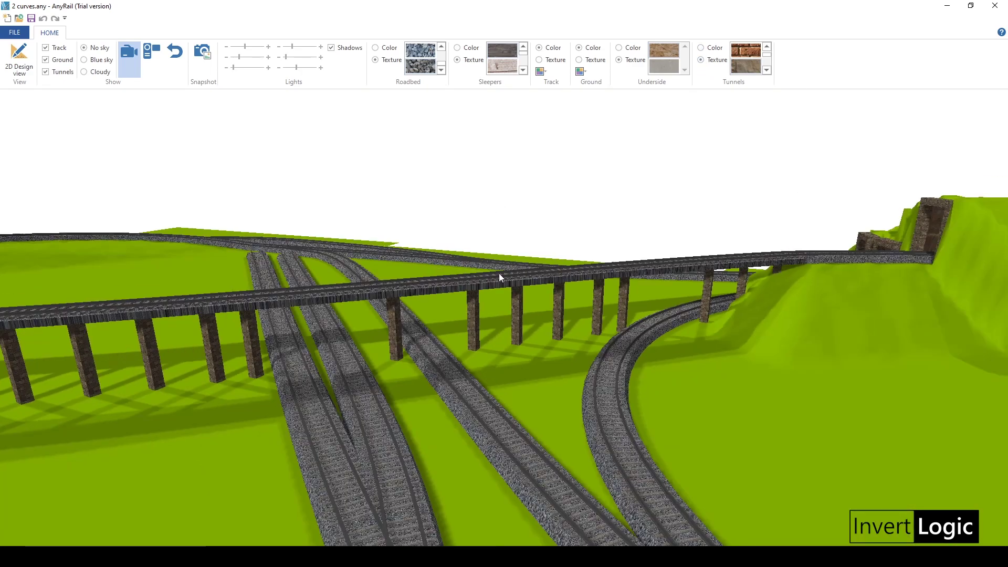
Reduce the light settings to darken the scene slightly, and check the shading across the whole layout.
{"action": "left_click_drag", "start_coordinate": [499, 273], "coordinate": [685, 265]}
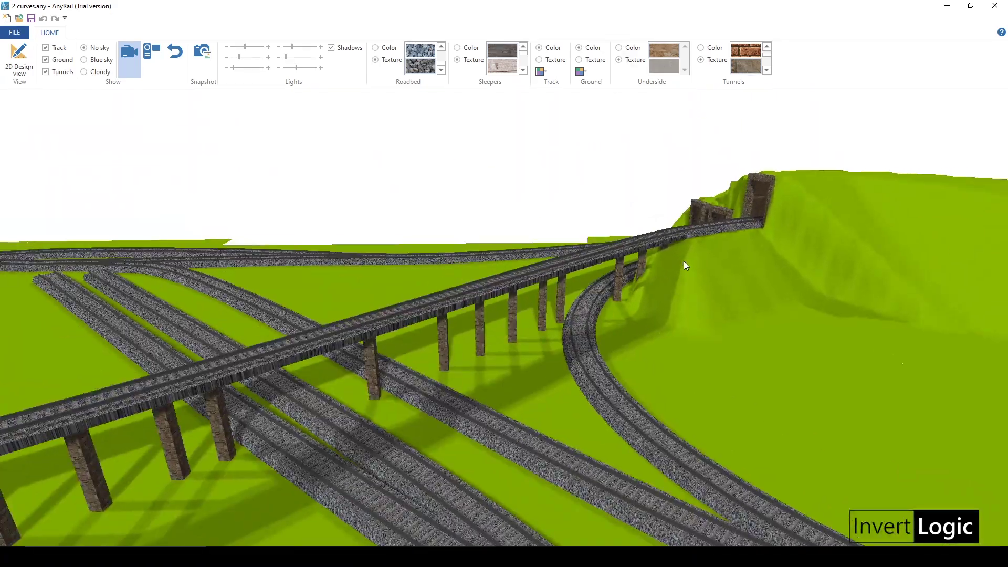
{"action": "mouse_move", "coordinate": [287, 59]}
{"action": "left_mouse_down"}
{"action": "mouse_move", "coordinate": [299, 57]}
{"action": "mouse_move", "coordinate": [292, 68]}
{"action": "left_mouse_up"}
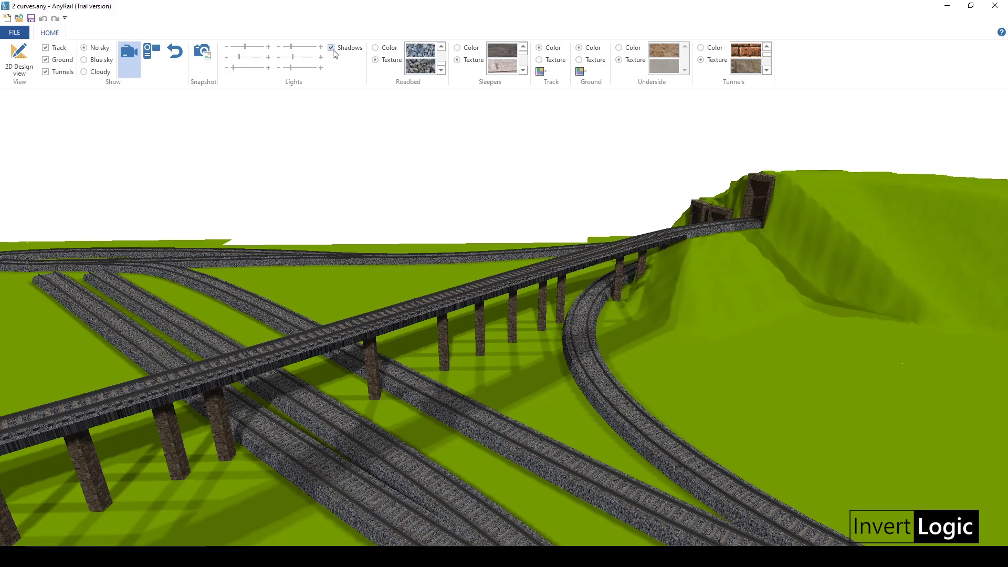
{"action": "left_click_drag", "start_coordinate": [461, 206], "coordinate": [792, 311]}
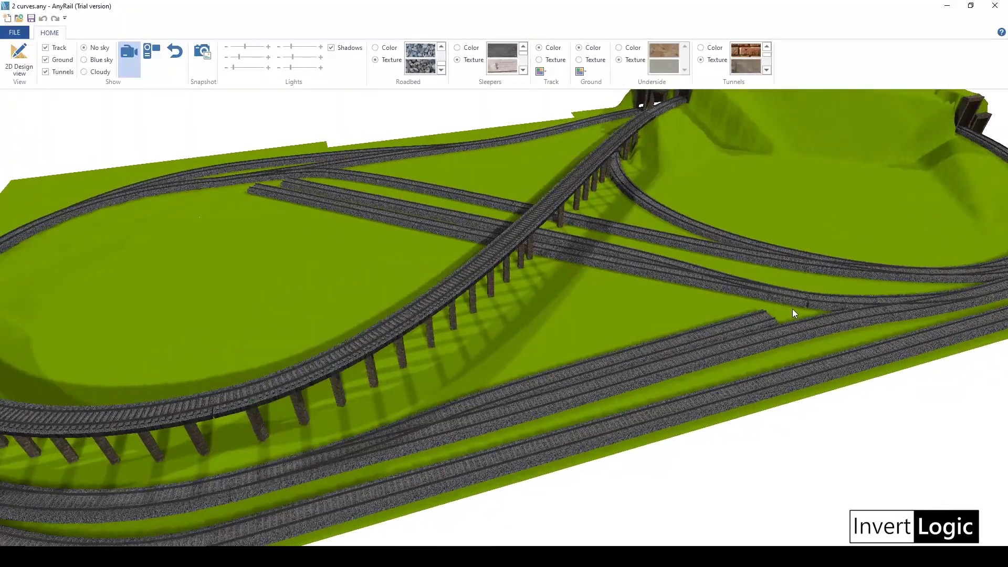
{"action": "scroll", "coordinate": [793, 314], "scroll_direction": "down", "scroll_amount": 3}
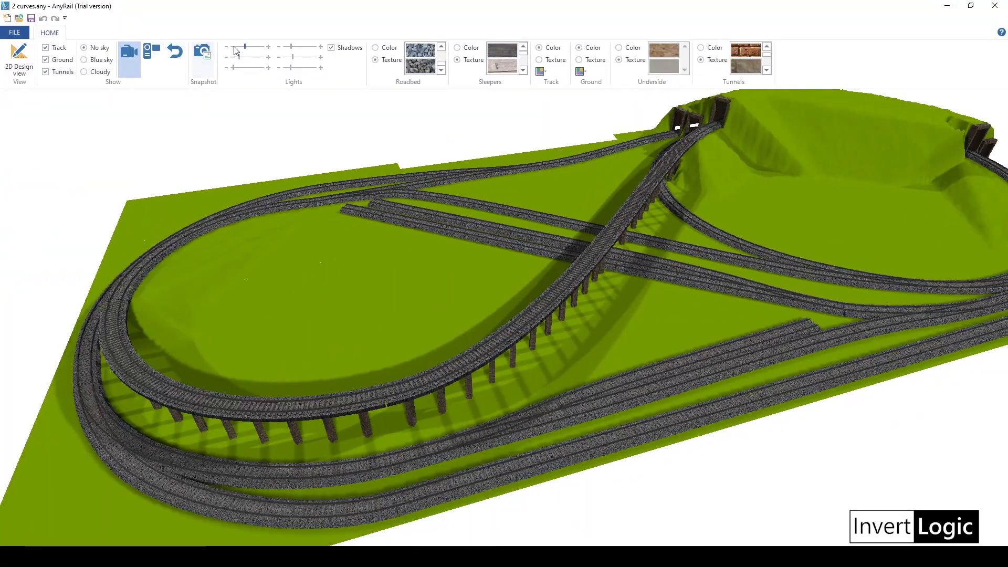
Try dimming the scene strongly with the first light setting, then bring its brightness back up.
{"action": "left_click", "coordinate": [234, 47]}
{"action": "left_click", "coordinate": [234, 46]}
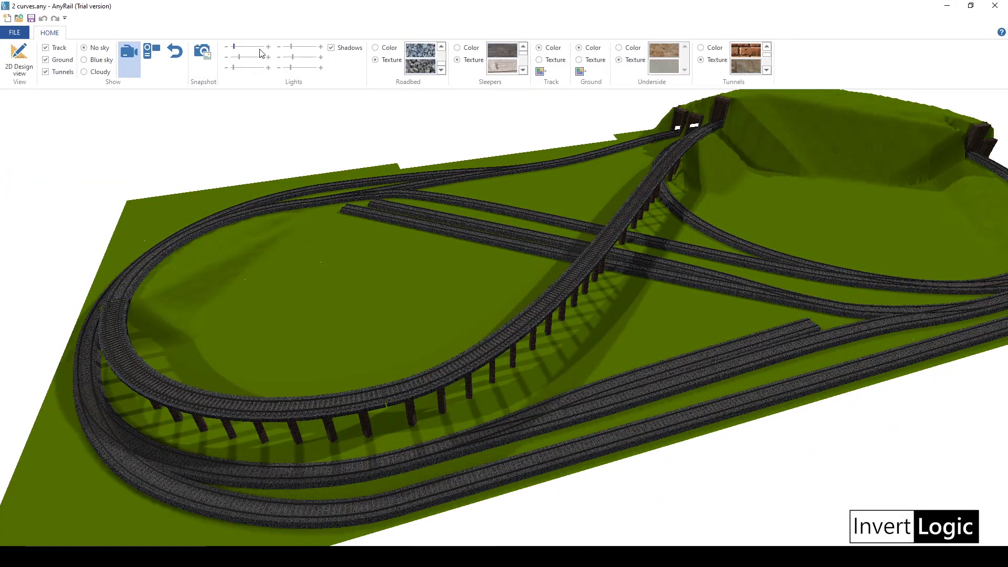
{"action": "left_click", "coordinate": [254, 49]}
{"action": "left_click", "coordinate": [247, 47]}
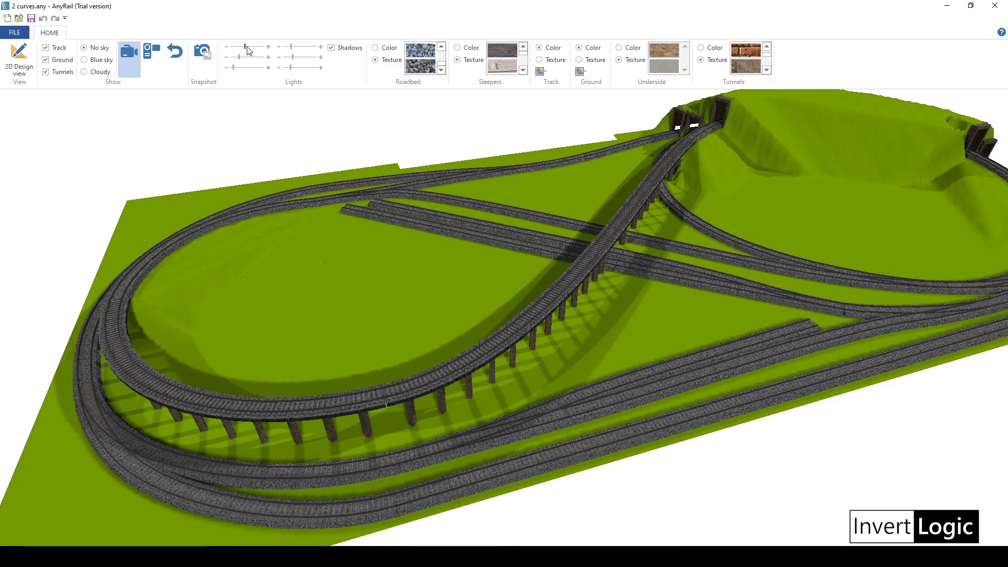
Hide and reshow the ground, then hide track, ground and tunnels one after another and show them all again.
{"action": "mouse_move", "coordinate": [531, 327]}
{"action": "left_mouse_down"}
{"action": "mouse_move", "coordinate": [591, 275]}
{"action": "mouse_move", "coordinate": [483, 262]}
{"action": "mouse_move", "coordinate": [626, 314]}
{"action": "mouse_move", "coordinate": [717, 294]}
{"action": "mouse_move", "coordinate": [671, 292]}
{"action": "mouse_move", "coordinate": [670, 277]}
{"action": "left_mouse_up"}
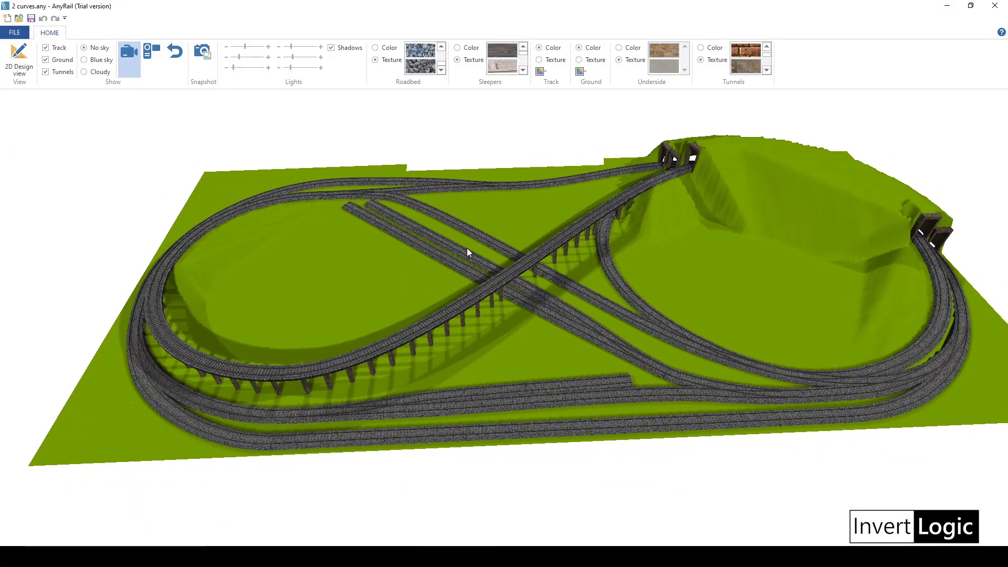
{"action": "left_click", "coordinate": [51, 61]}
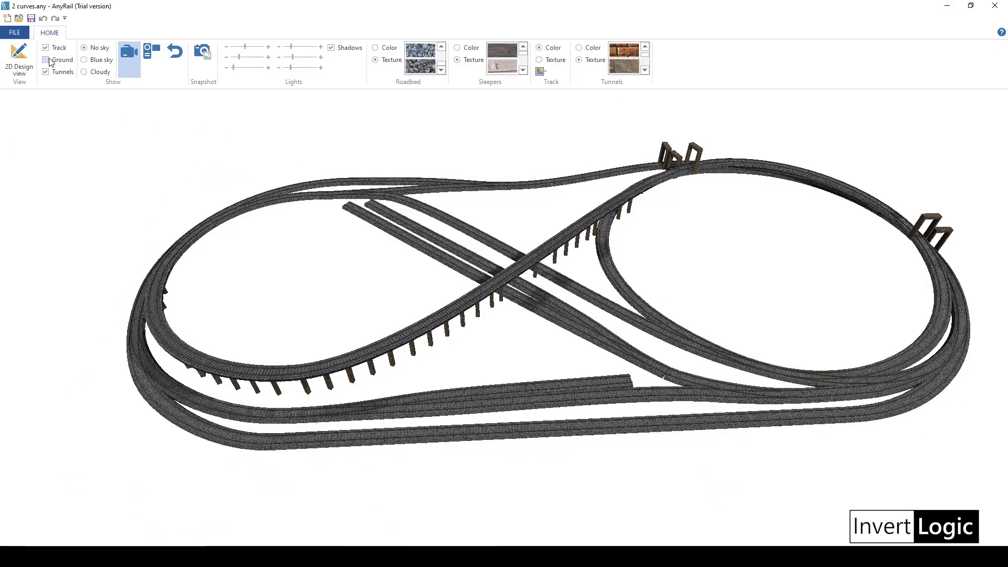
{"action": "left_click", "coordinate": [50, 61]}
{"action": "left_click", "coordinate": [46, 48]}
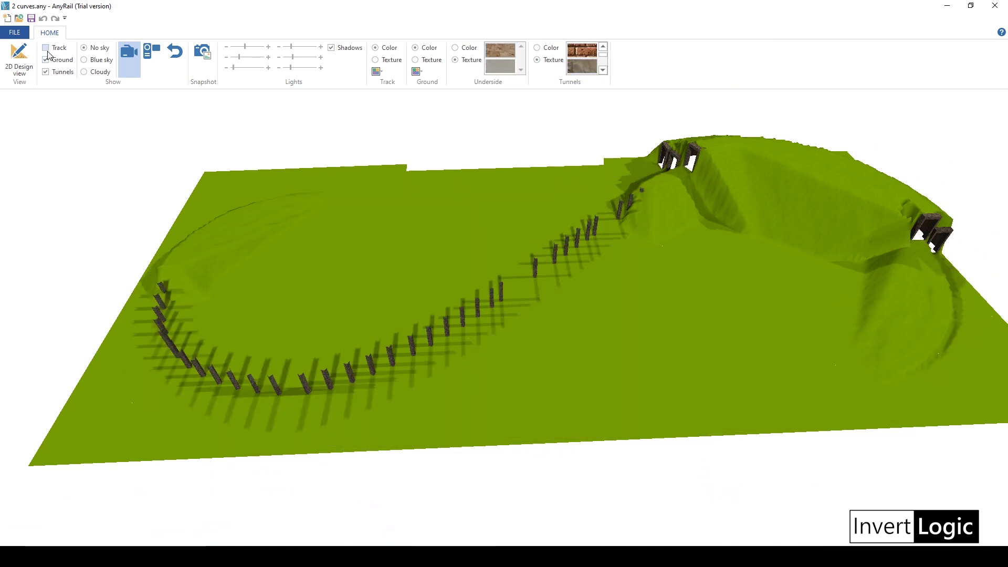
{"action": "left_click", "coordinate": [46, 61]}
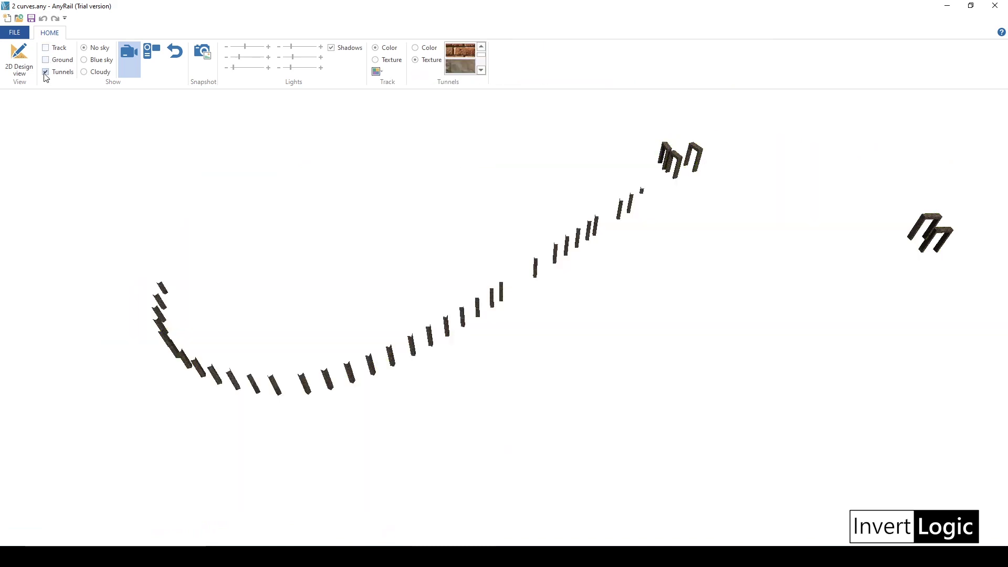
{"action": "left_click", "coordinate": [45, 73]}
{"action": "left_click", "coordinate": [46, 72]}
{"action": "left_click", "coordinate": [45, 60]}
{"action": "left_click", "coordinate": [46, 47]}
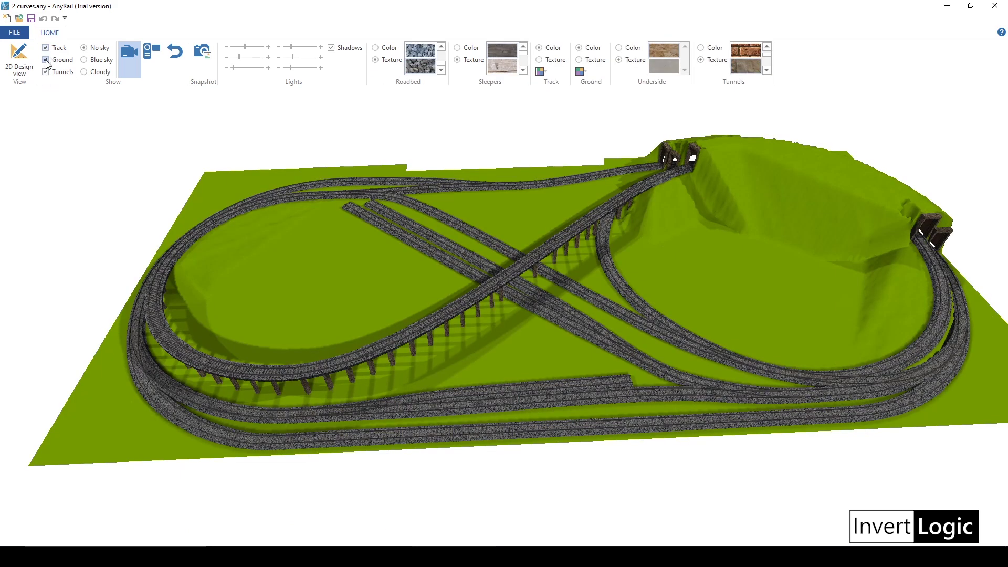
Hide the ground and tunnels to inspect the track alone from another angle, then show both again.
{"action": "left_click", "coordinate": [46, 59]}
{"action": "left_click", "coordinate": [45, 72]}
{"action": "left_click_drag", "start_coordinate": [720, 322], "coordinate": [432, 245]}
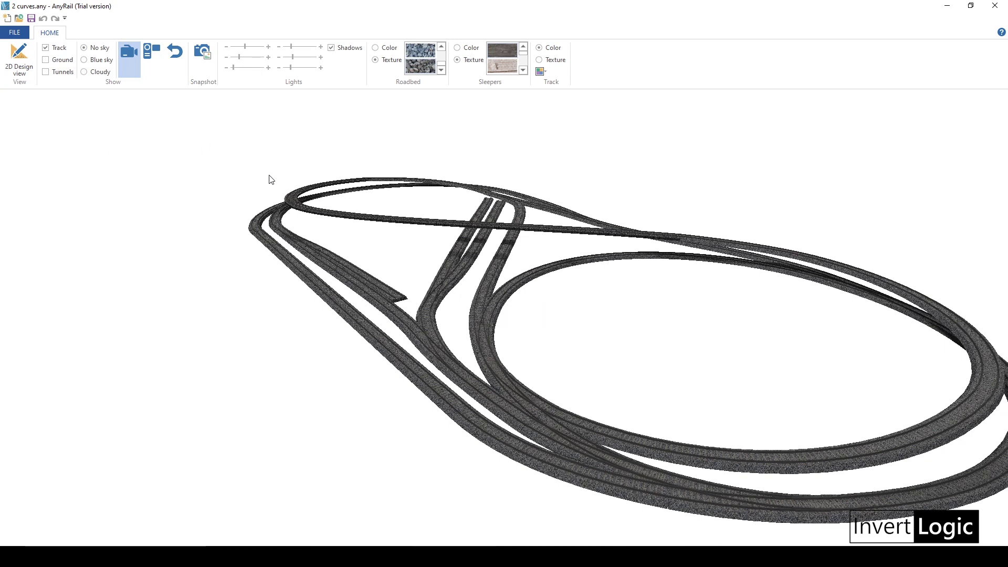
{"action": "left_click", "coordinate": [46, 59]}
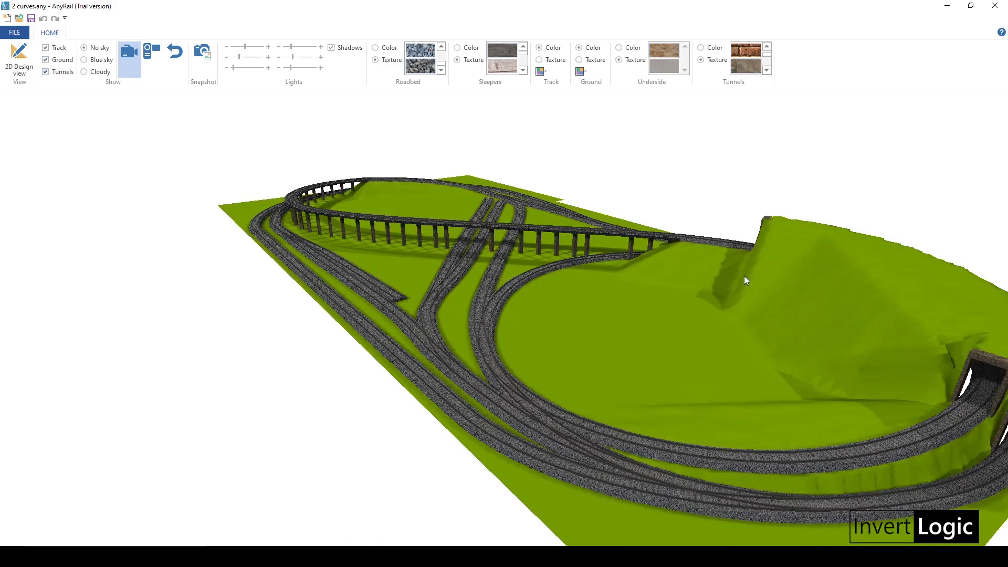
Examine the complete layout from several sides, including the raised bridge loop, the hill and the tunnel entrances.
{"action": "left_click_drag", "start_coordinate": [745, 281], "coordinate": [757, 364]}
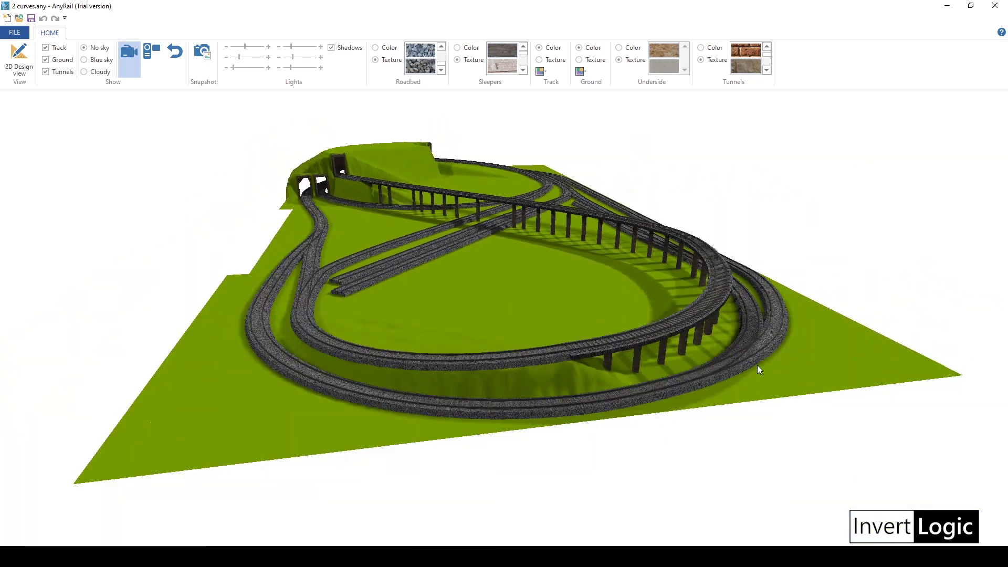
{"action": "left_click_drag", "start_coordinate": [703, 382], "coordinate": [588, 278]}
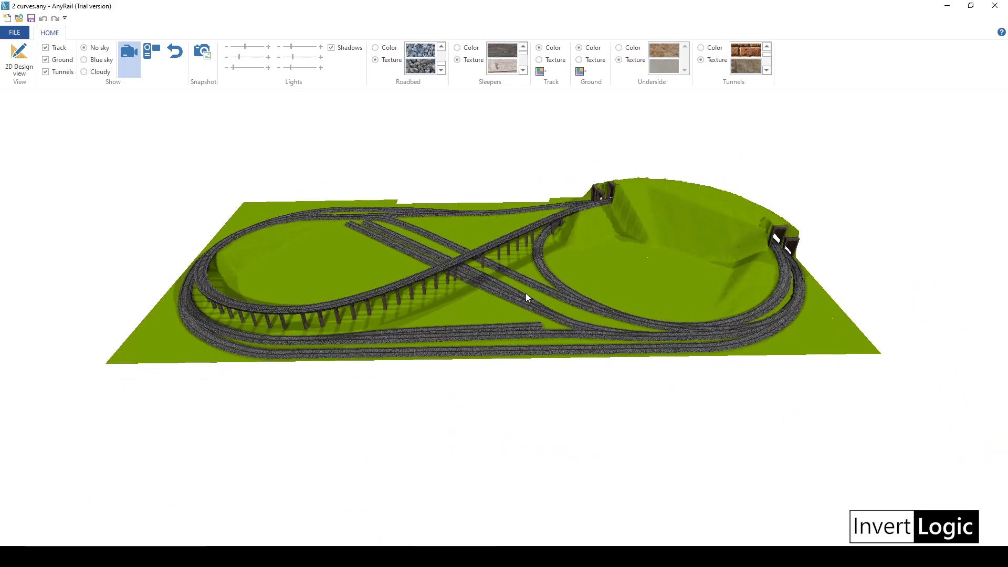
{"action": "scroll", "coordinate": [544, 322], "scroll_direction": "up", "scroll_amount": 3}
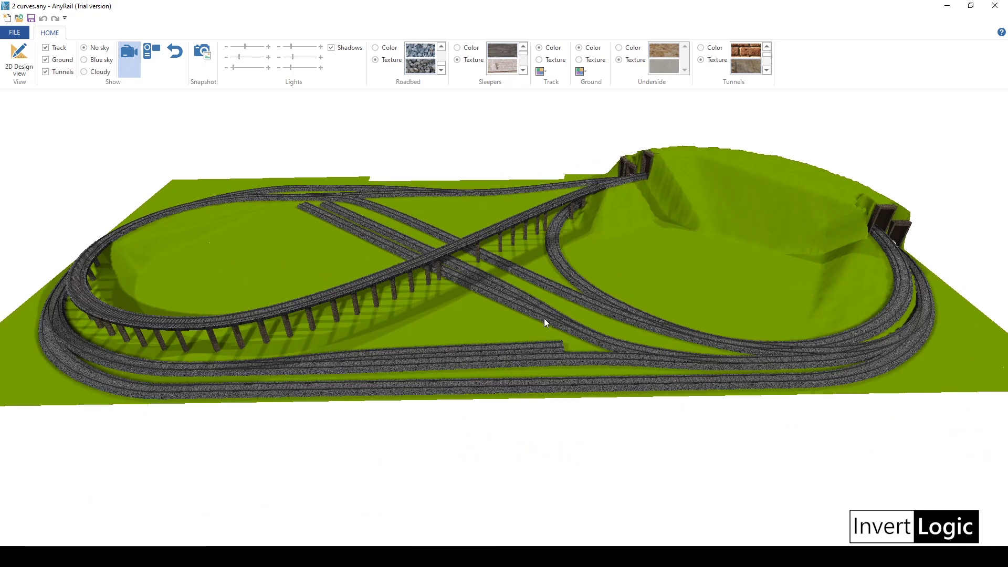
{"action": "left_click_drag", "start_coordinate": [843, 370], "coordinate": [580, 335]}
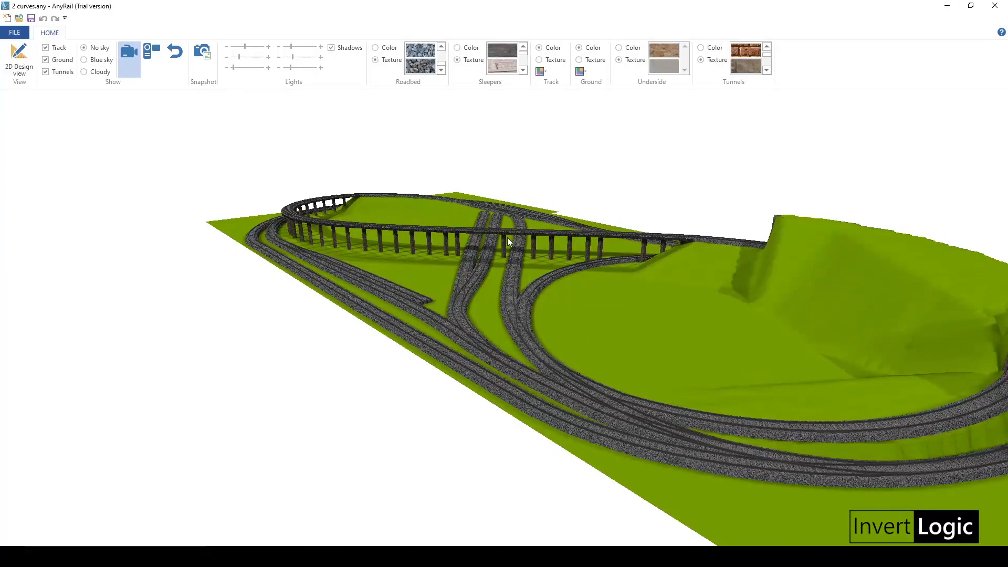
{"action": "left_click_drag", "start_coordinate": [508, 242], "coordinate": [127, 266]}
{"action": "scroll", "coordinate": [551, 259], "scroll_direction": "up", "scroll_amount": 3}
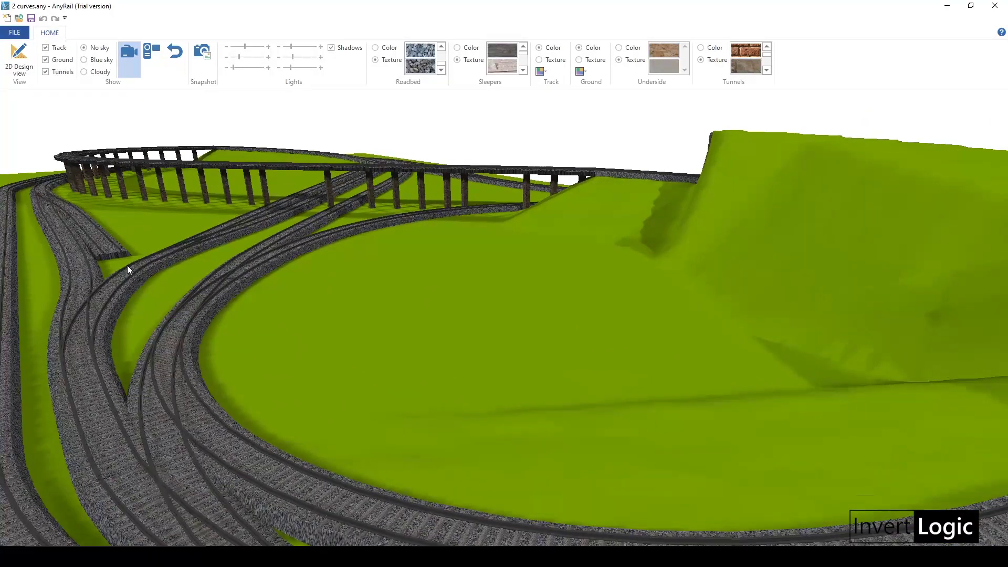
{"action": "scroll", "coordinate": [262, 307], "scroll_direction": "down", "scroll_amount": 5}
{"action": "mouse_move", "coordinate": [499, 304]}
{"action": "left_mouse_down"}
{"action": "mouse_move", "coordinate": [420, 295]}
{"action": "mouse_move", "coordinate": [505, 290]}
{"action": "left_mouse_up"}
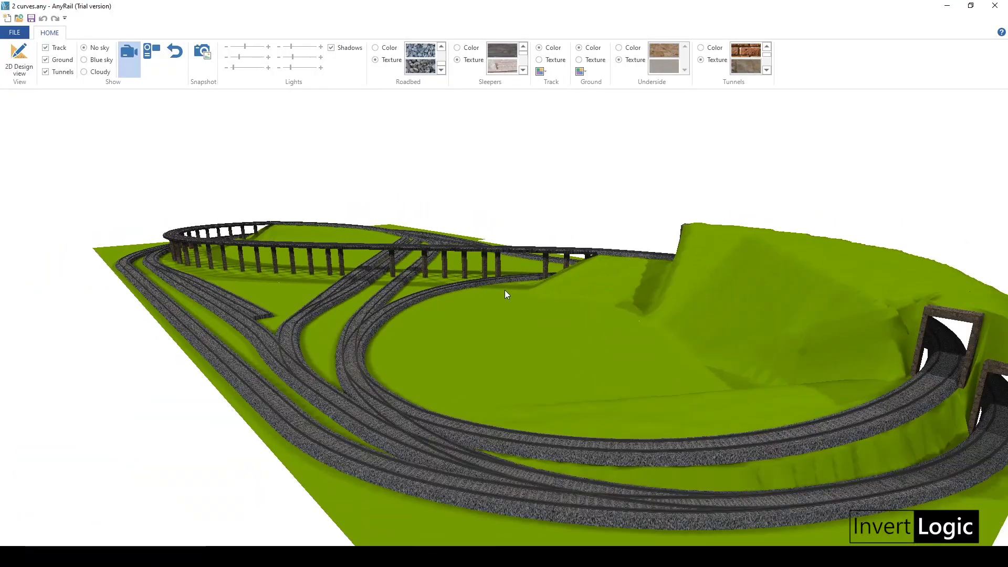
Switch to the alternative 3D navigation mode and explore the layout around the sidings, bridge and outer loop.
{"action": "left_click", "coordinate": [150, 52]}
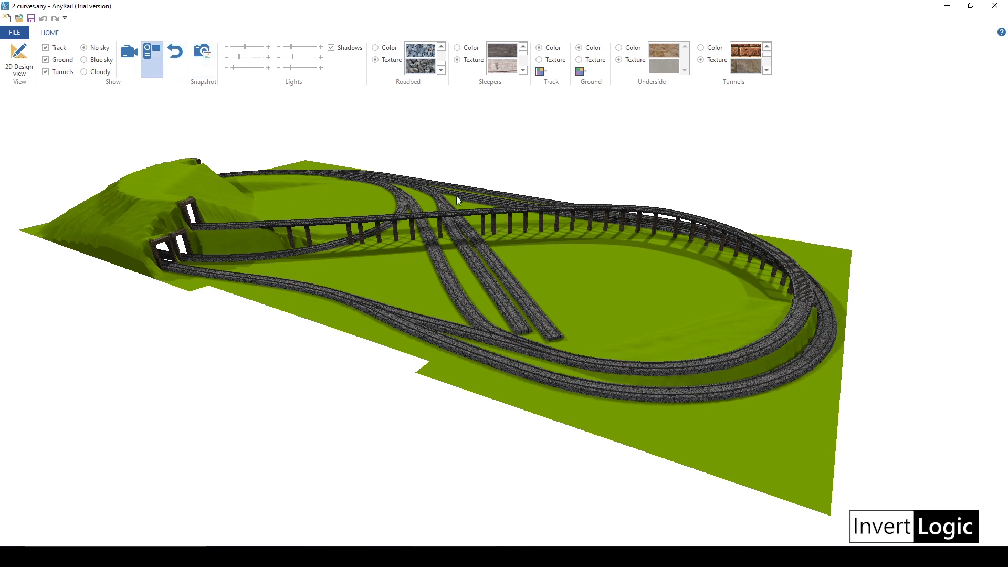
{"action": "scroll", "coordinate": [568, 394], "scroll_direction": "up", "scroll_amount": 3}
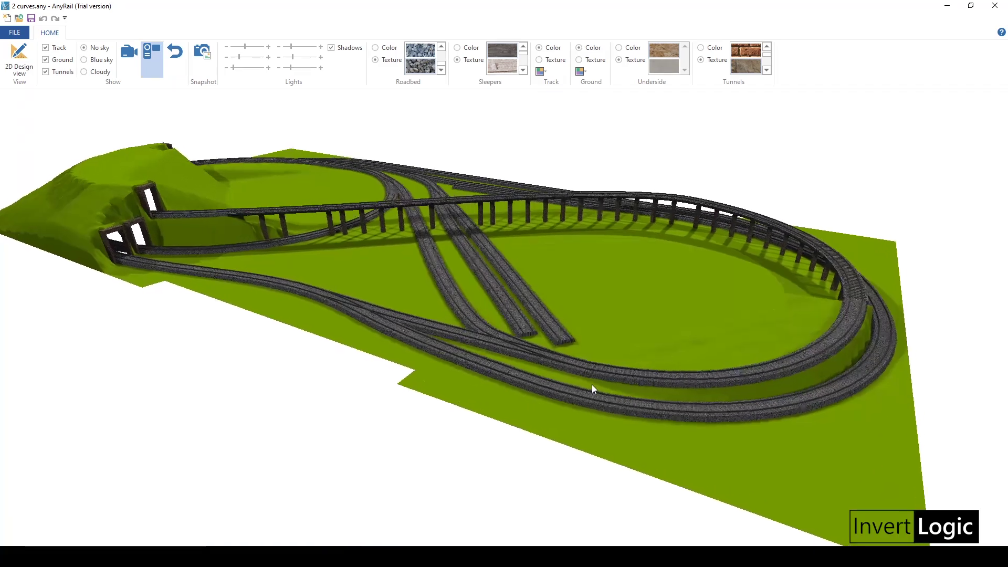
{"action": "scroll", "coordinate": [503, 318], "scroll_direction": "up", "scroll_amount": 4}
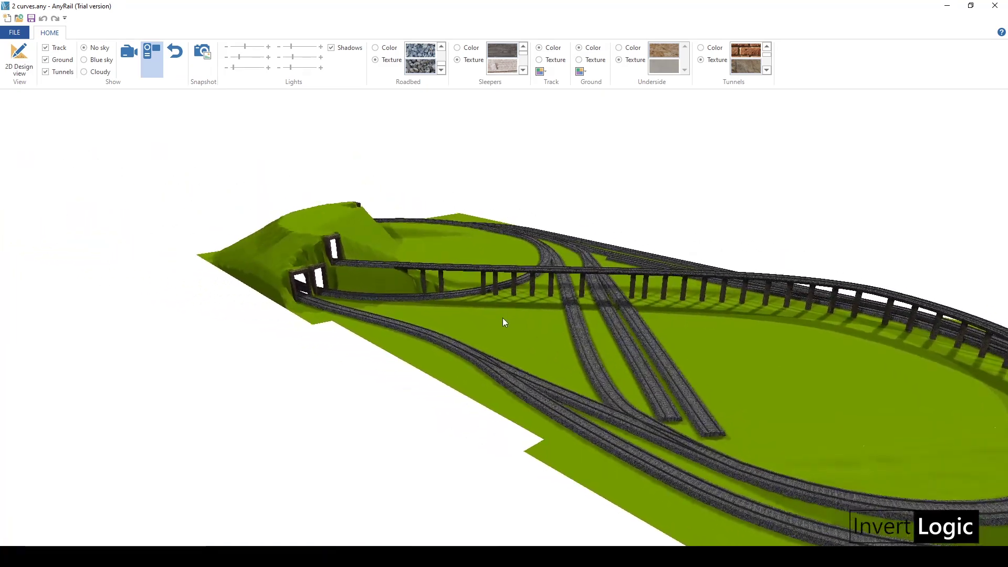
{"action": "left_click_drag", "start_coordinate": [502, 322], "coordinate": [781, 413]}
{"action": "scroll", "coordinate": [504, 317], "scroll_direction": "down", "scroll_amount": 3}
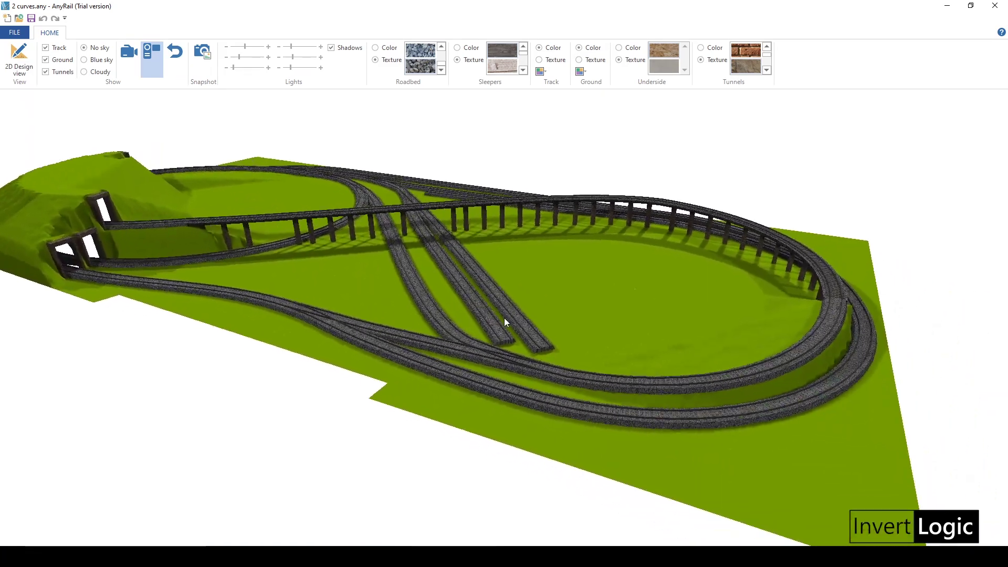
{"action": "scroll", "coordinate": [503, 317], "scroll_direction": "up", "scroll_amount": 5}
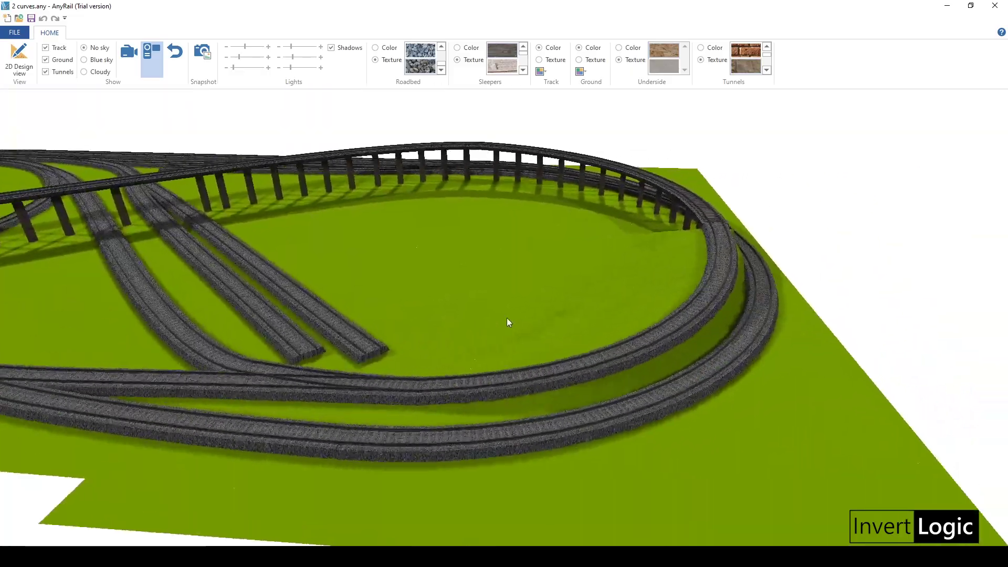
{"action": "scroll", "coordinate": [504, 322], "scroll_direction": "up", "scroll_amount": 5}
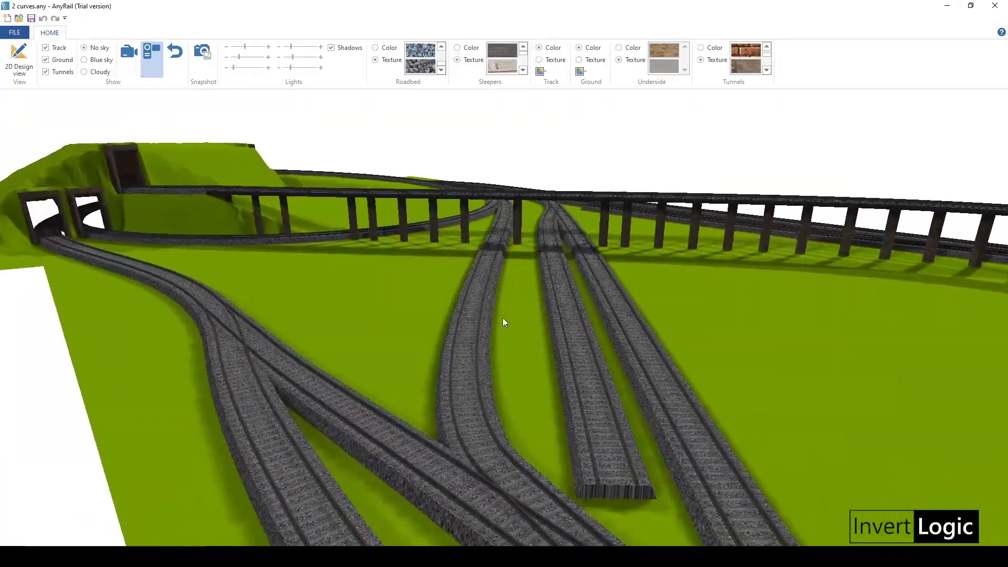